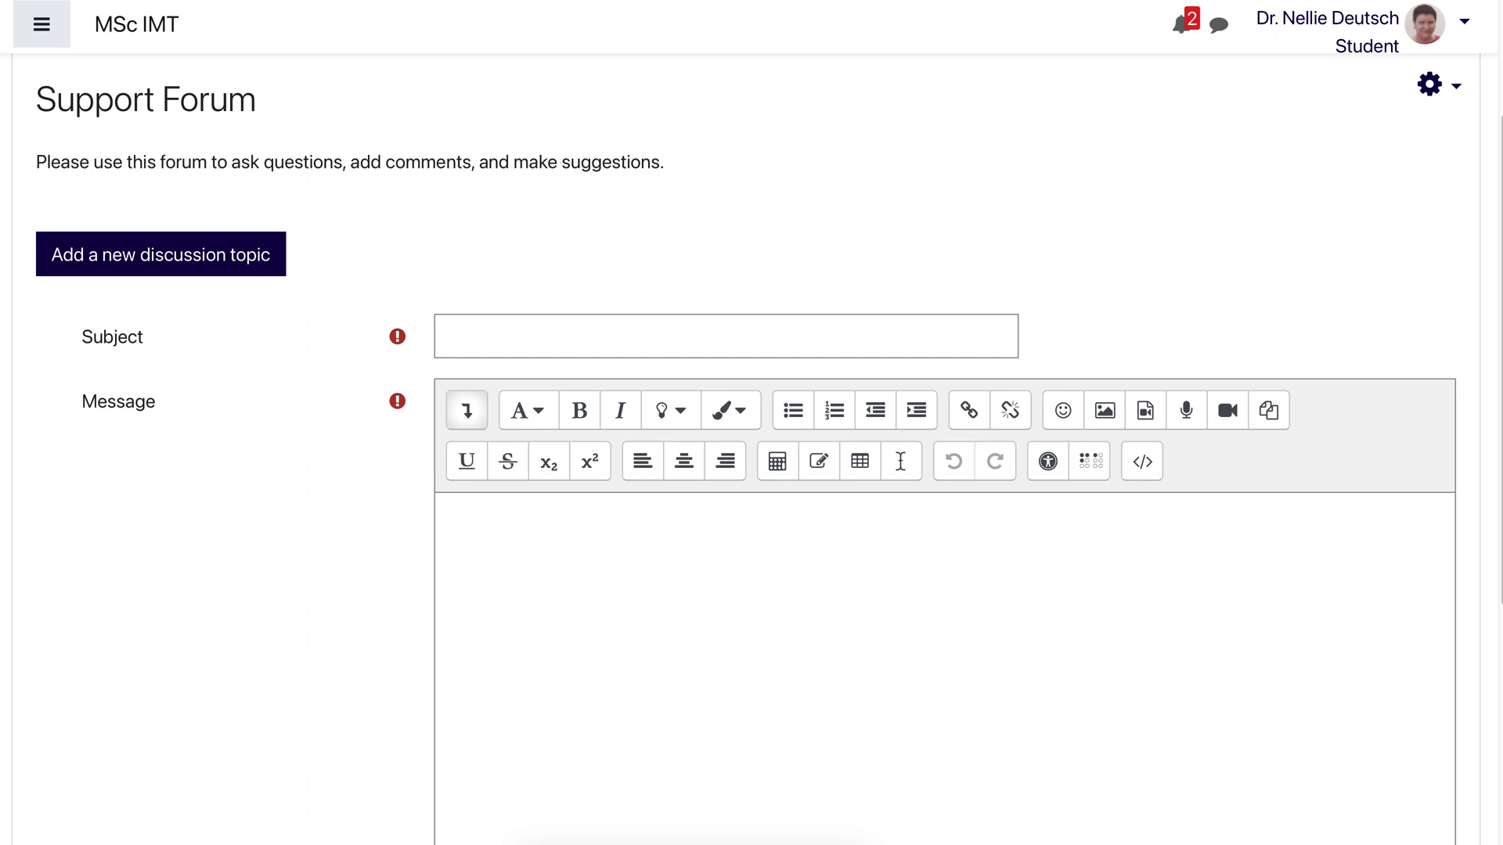
- Type 'Upload Files' as the new Support Forum discussion's subject, correcting the typo
{"action": "left_click", "coordinate": [449, 337]}
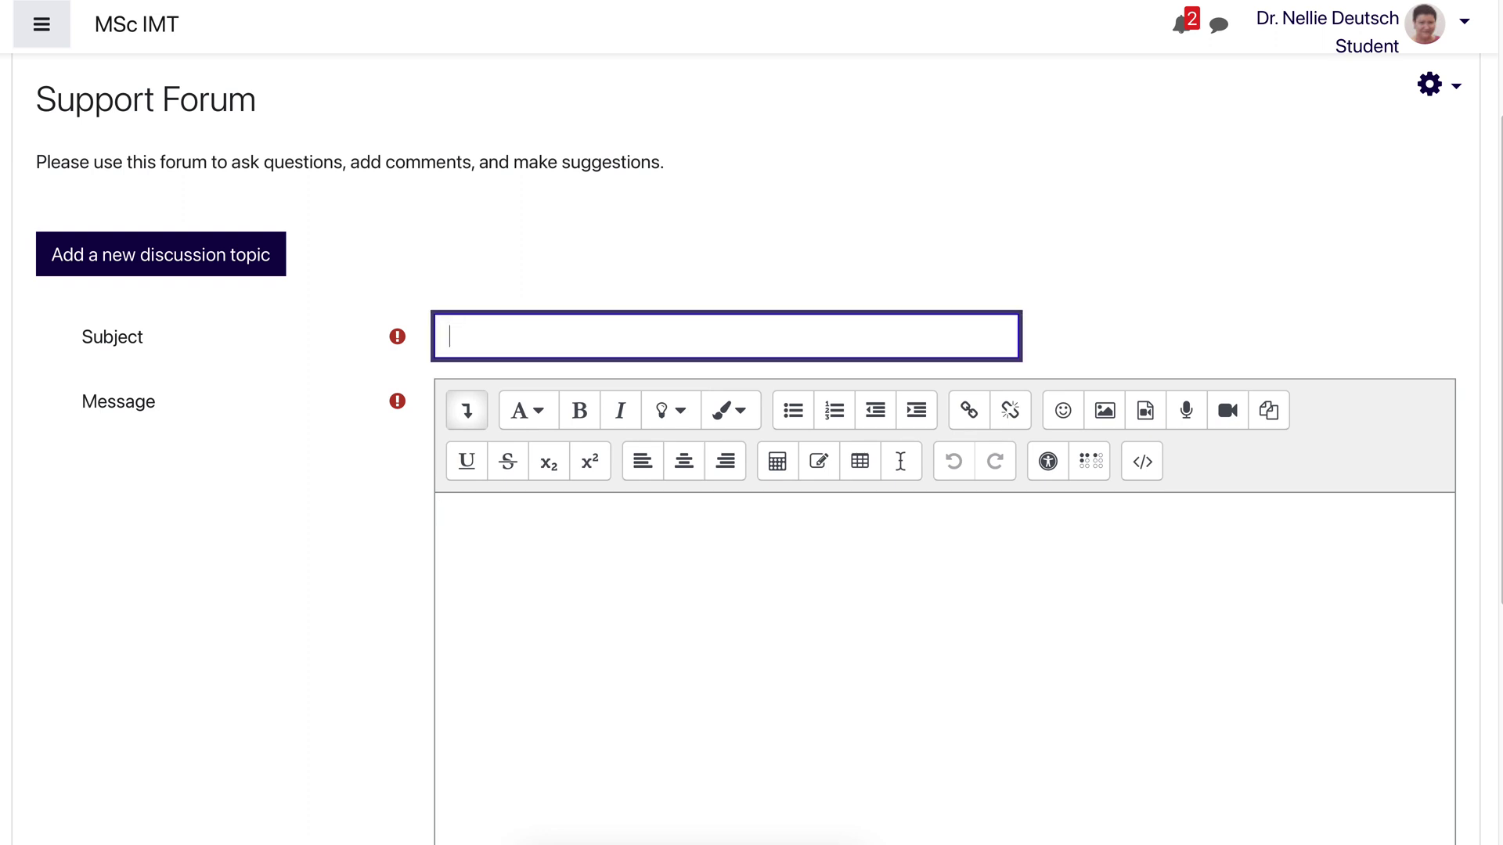
{"action": "type", "text": "Uplao"}
{"action": "key", "text": "BackSpace"}
{"action": "key", "text": "BackSpace"}
{"action": "type", "text": "oad Files"}
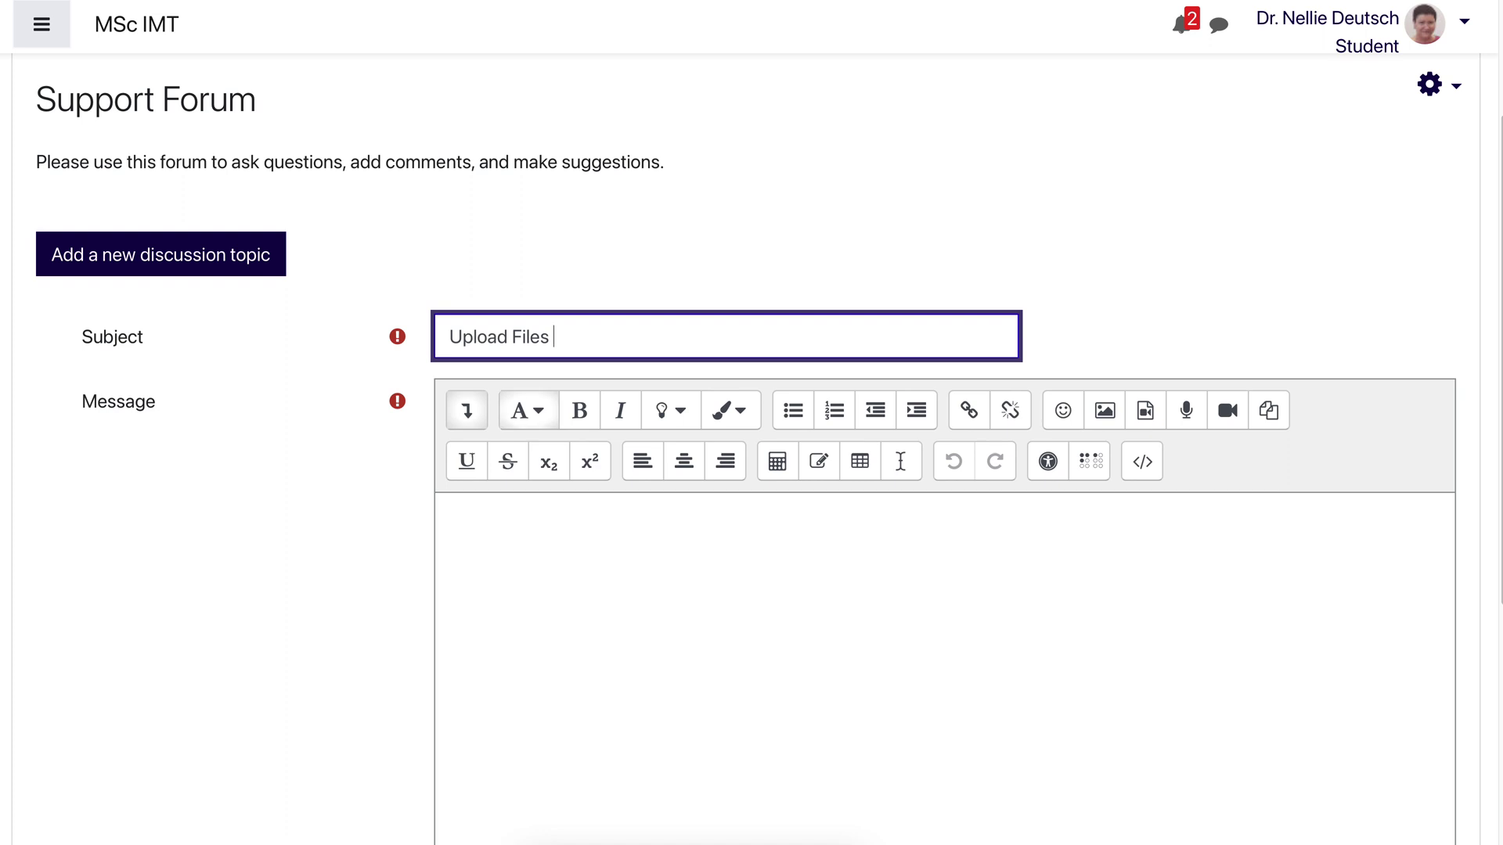
{"action": "key", "text": "Tab"}
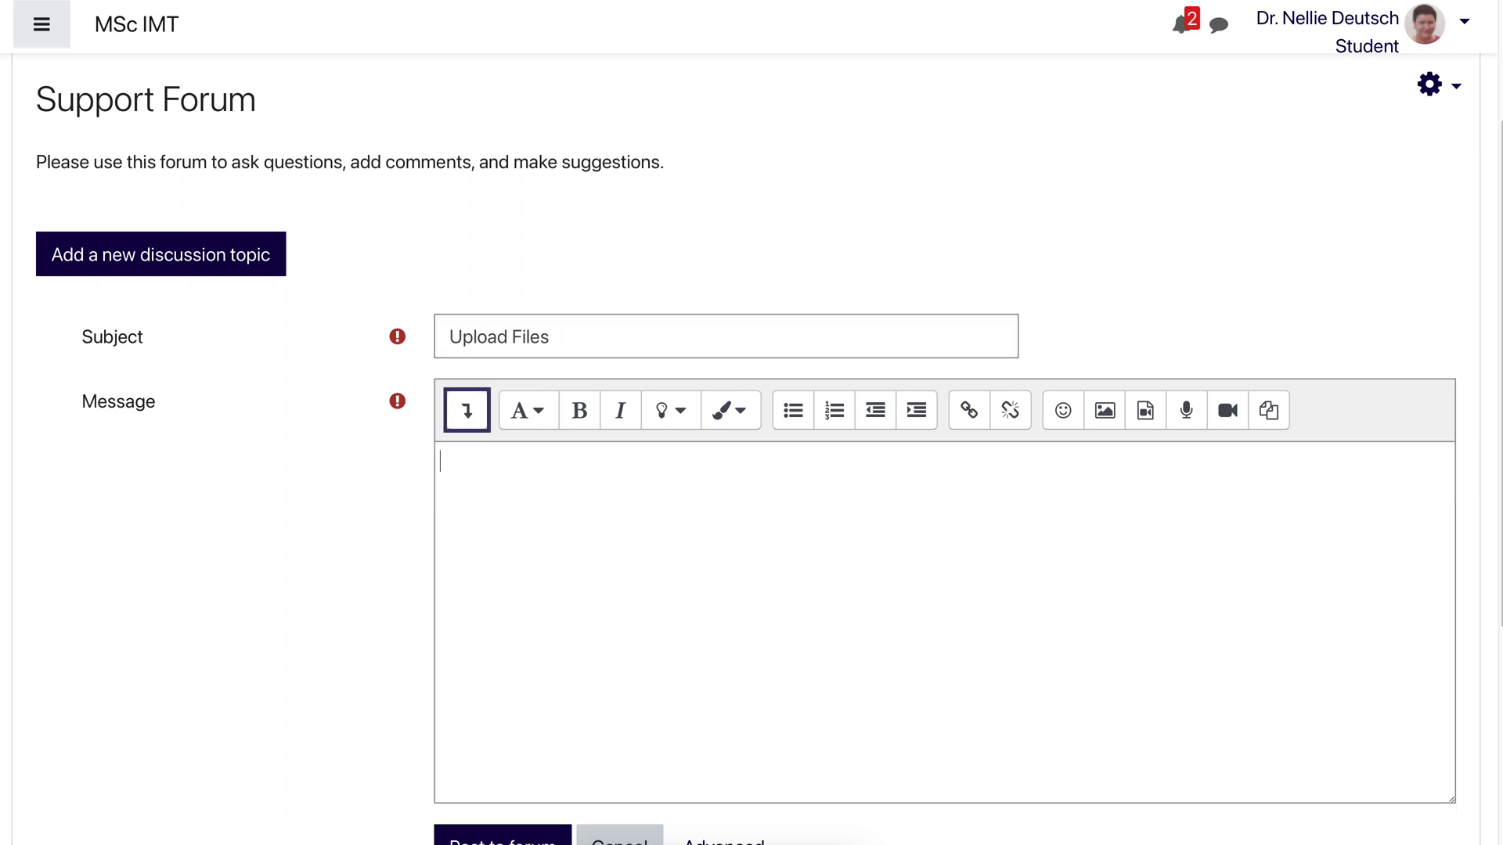
- Show the editor's second toolbar row and switch to the Advanced discussion form
{"action": "left_click", "coordinate": [466, 410]}
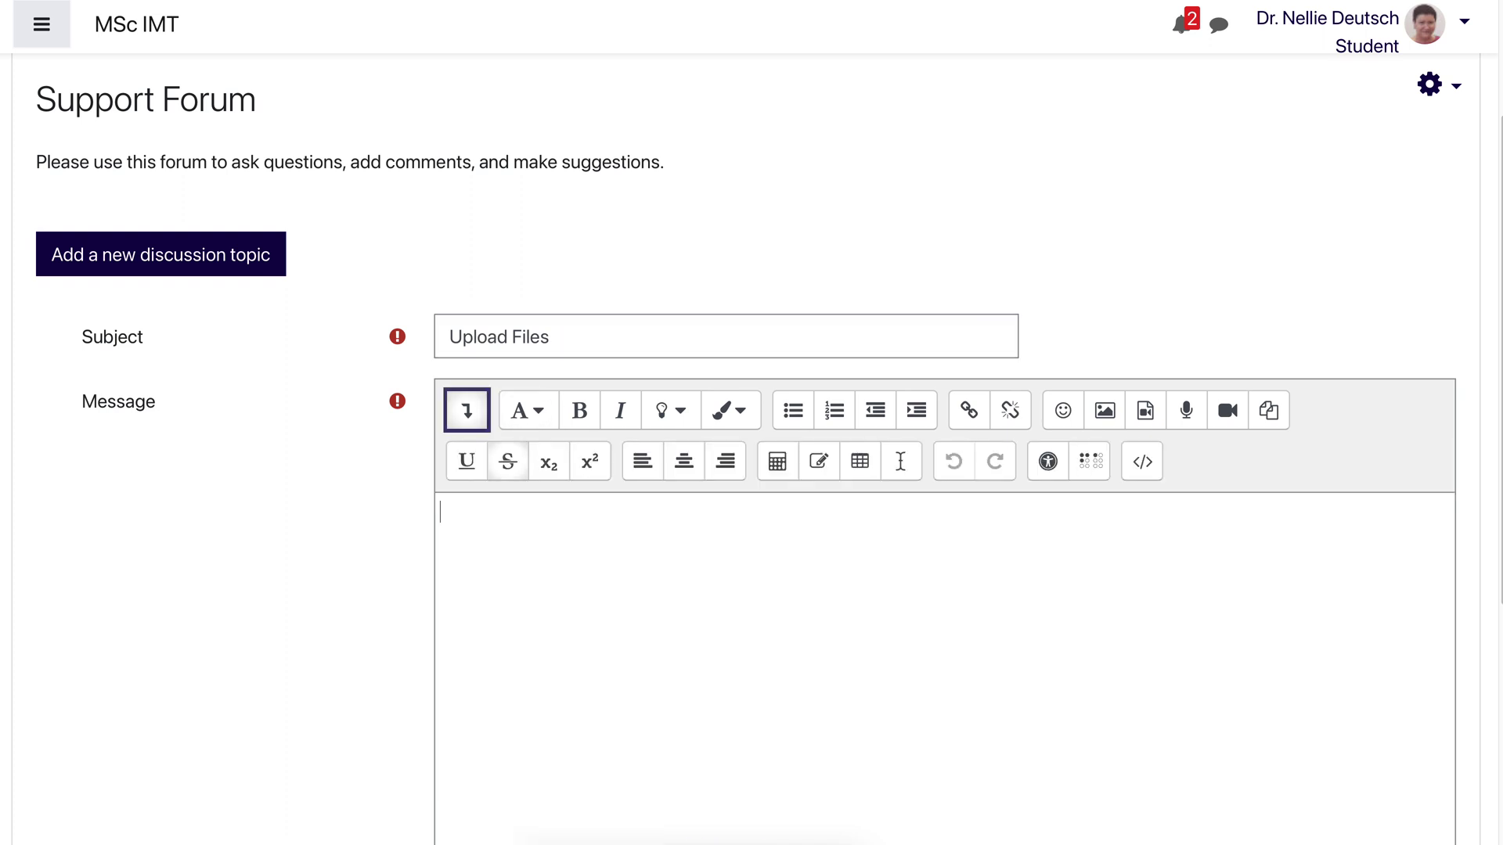
{"action": "scroll", "coordinate": [508, 461], "scroll_direction": "down", "scroll_amount": 1}
{"action": "scroll", "coordinate": [752, 470], "scroll_direction": "down", "scroll_amount": 5}
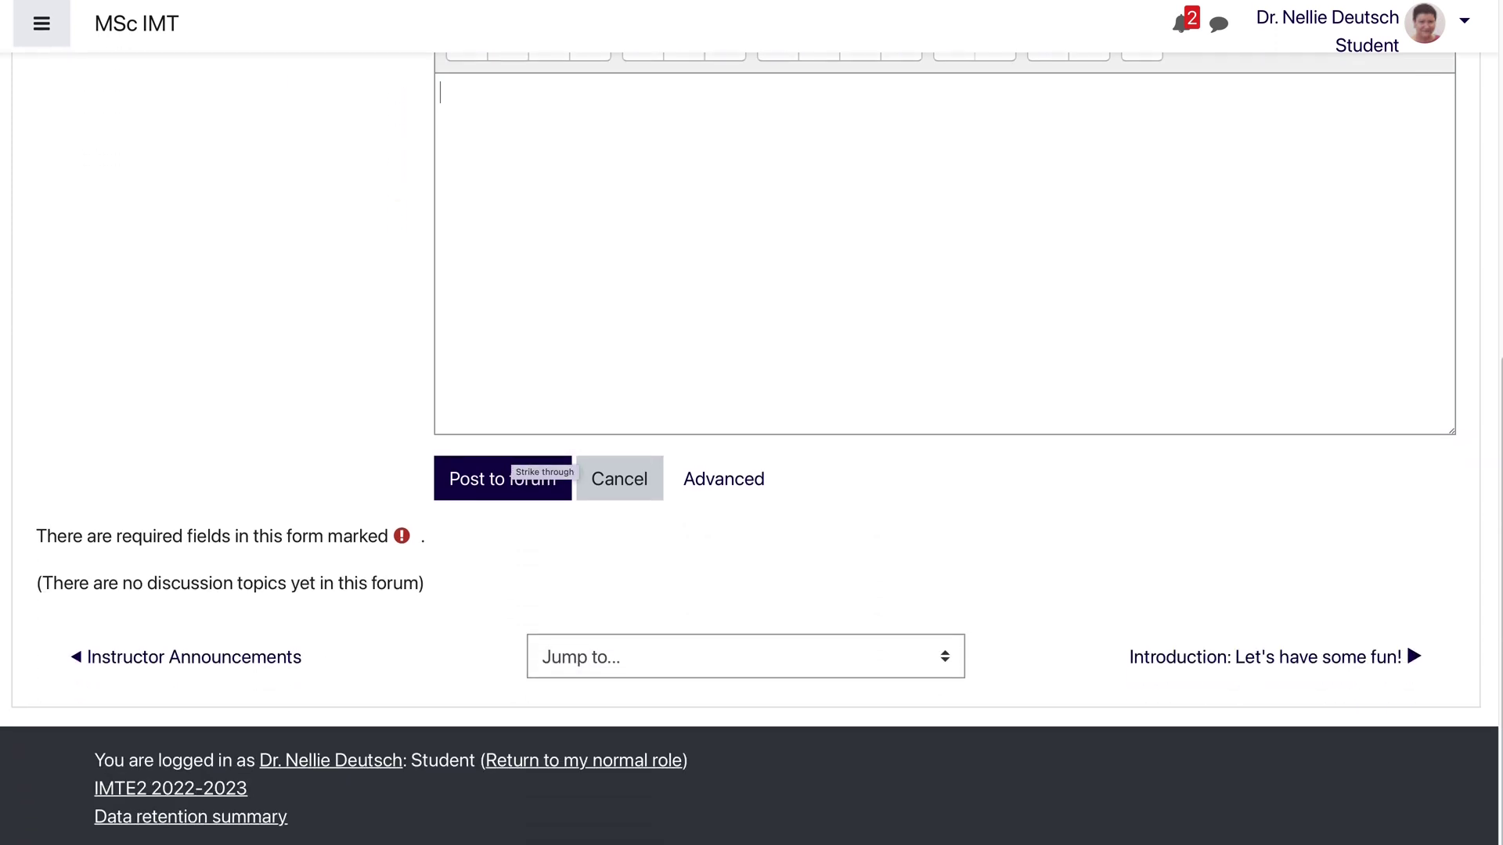
{"action": "scroll", "coordinate": [752, 470], "scroll_direction": "up", "scroll_amount": 4}
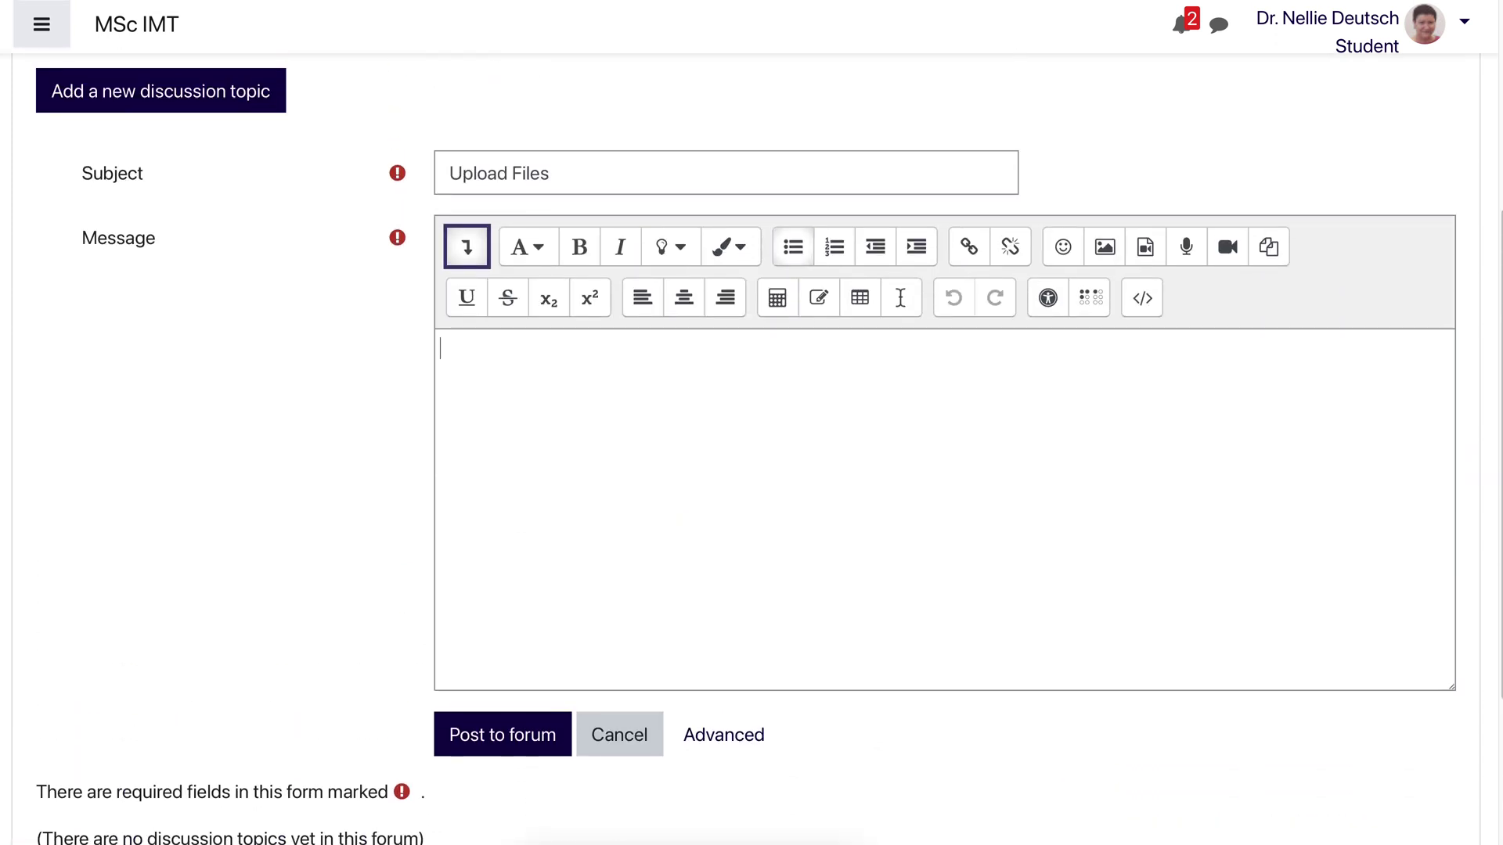
{"action": "scroll", "coordinate": [752, 470], "scroll_direction": "down", "scroll_amount": 1}
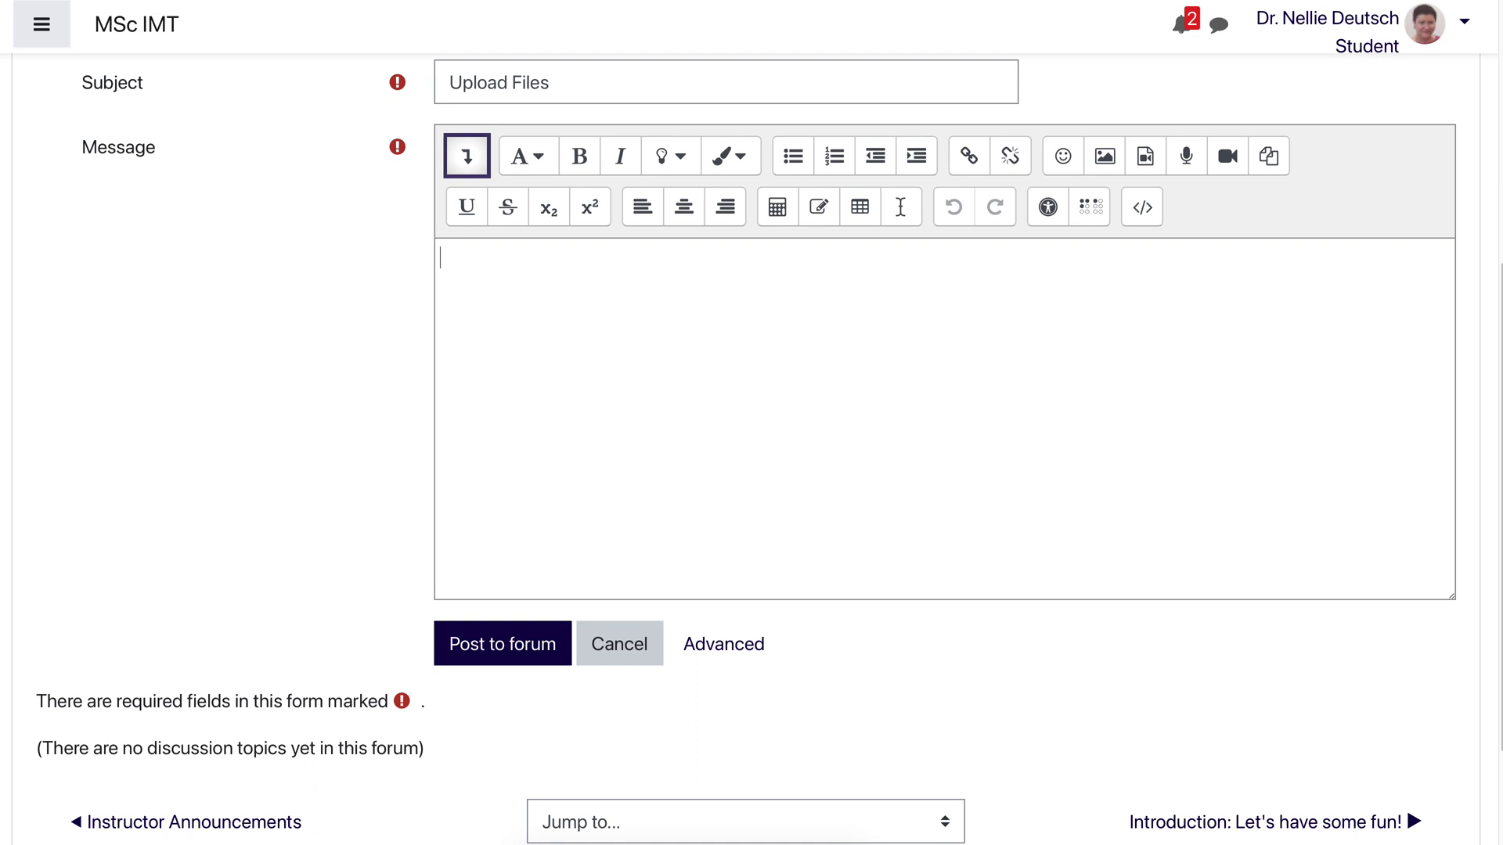
{"action": "scroll", "coordinate": [752, 469], "scroll_direction": "up", "scroll_amount": 2}
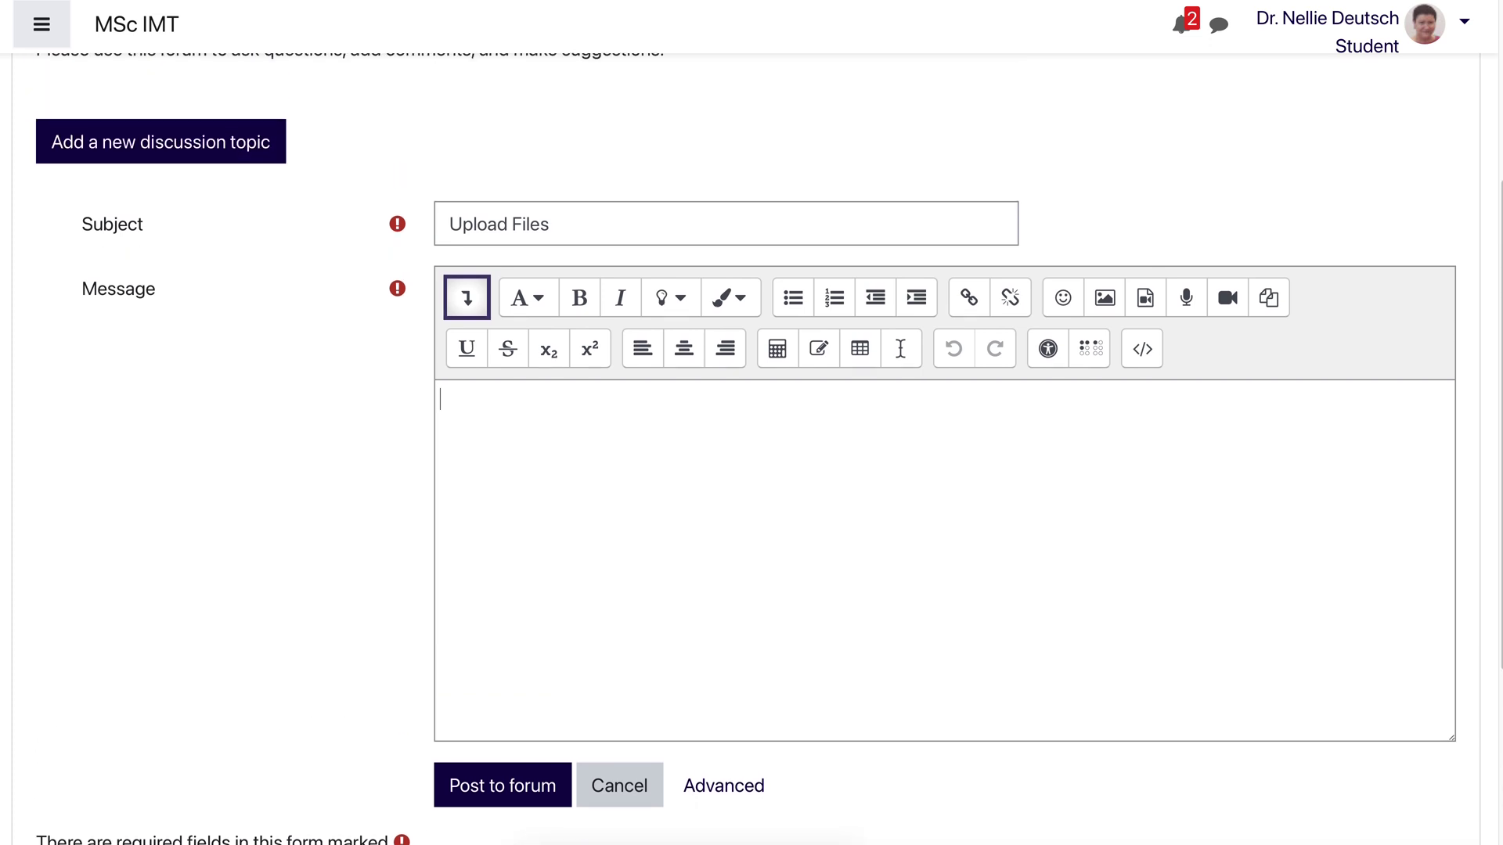
{"action": "scroll", "coordinate": [724, 580], "scroll_direction": "down", "scroll_amount": 3}
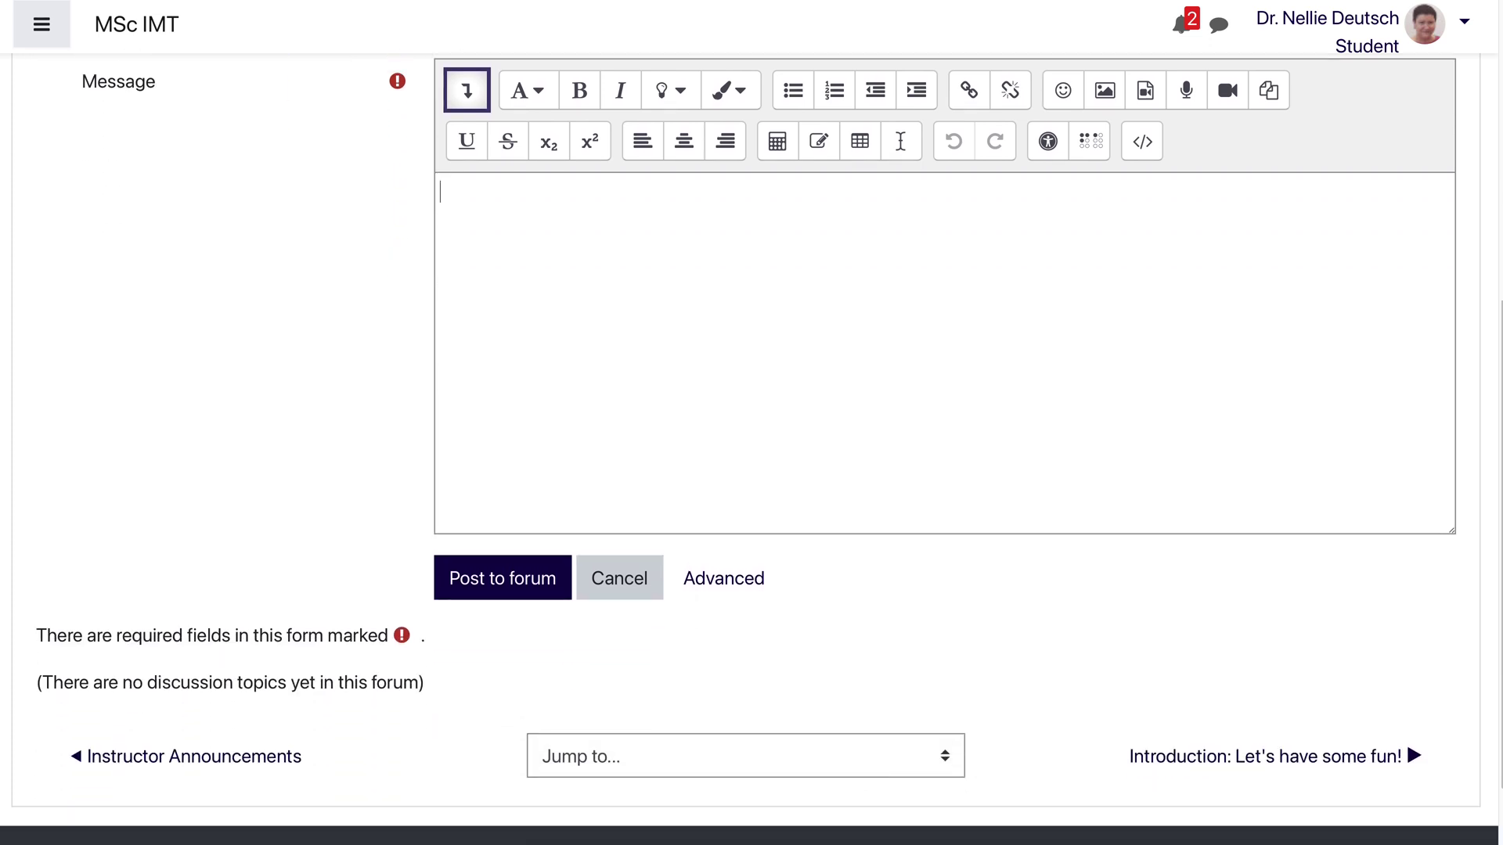
{"action": "left_click", "coordinate": [440, 191]}
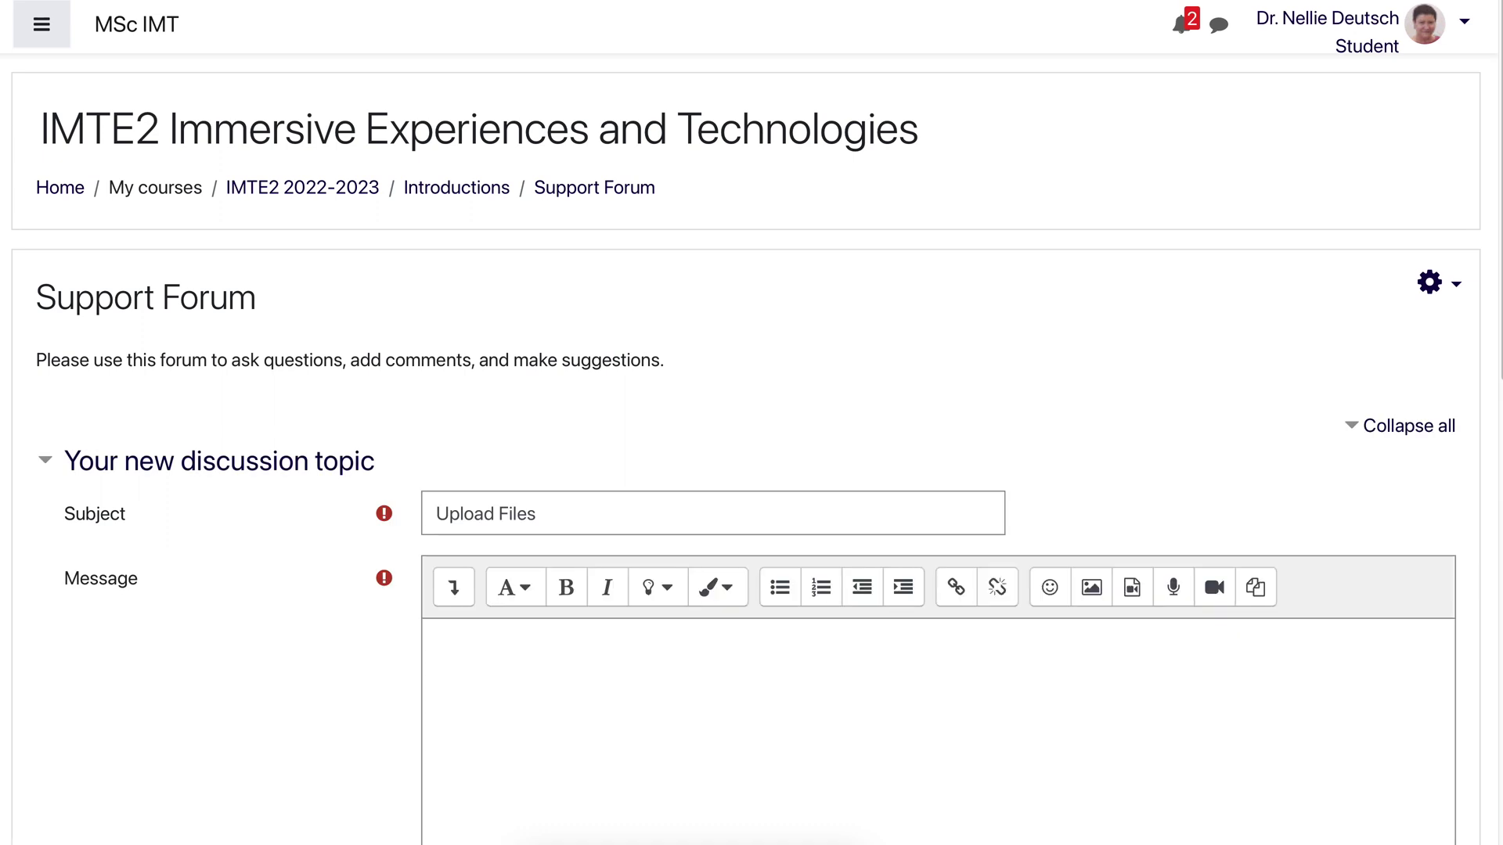
- Scroll down to the Attachment area, which allows 9 files up to 500KB
{"action": "scroll", "coordinate": [751, 446], "scroll_direction": "down", "scroll_amount": 3}
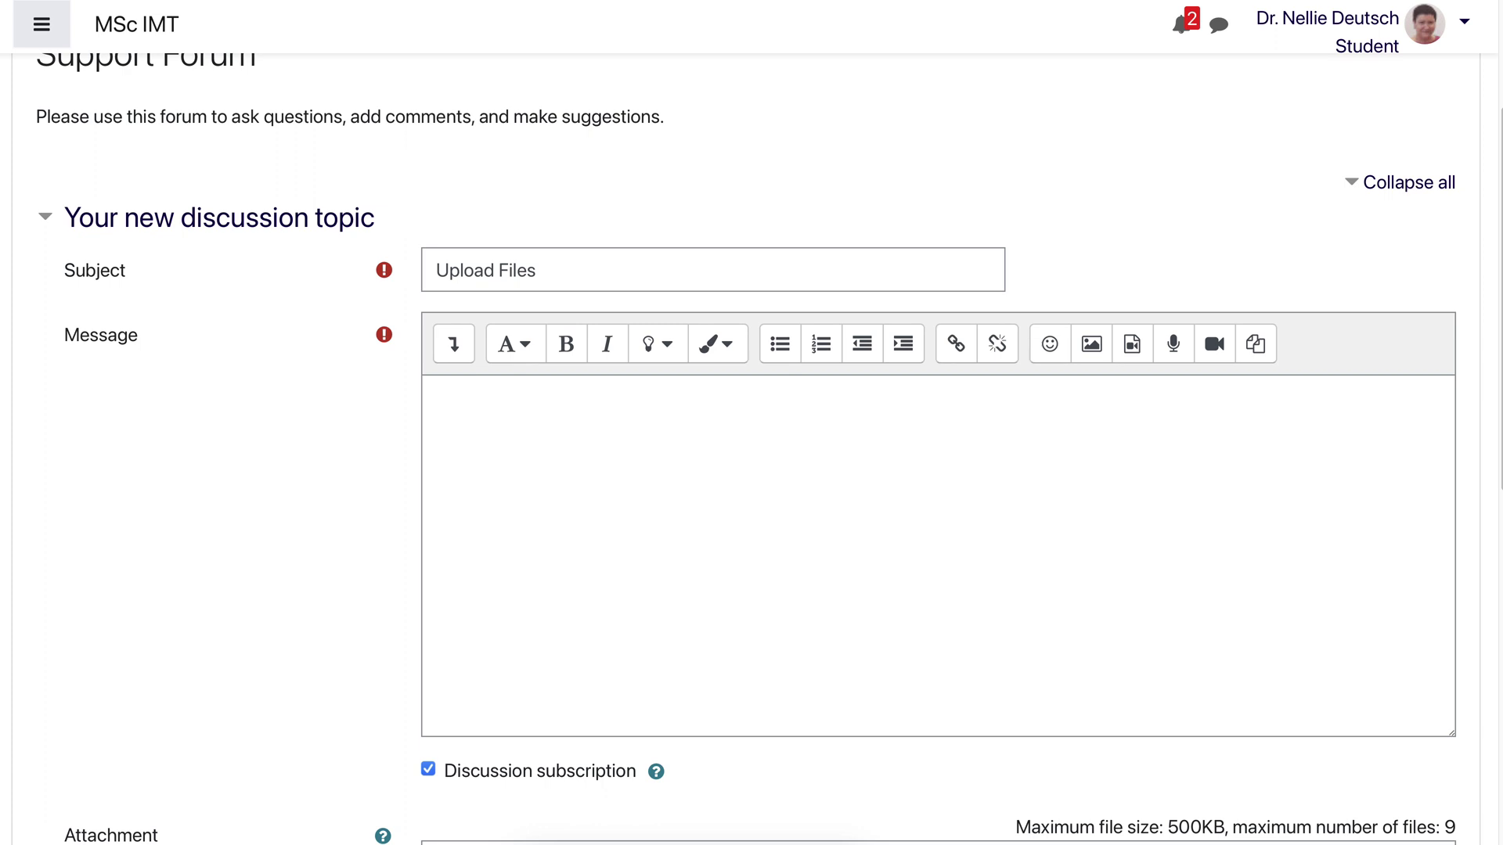
{"action": "scroll", "coordinate": [751, 446], "scroll_direction": "down", "scroll_amount": 2}
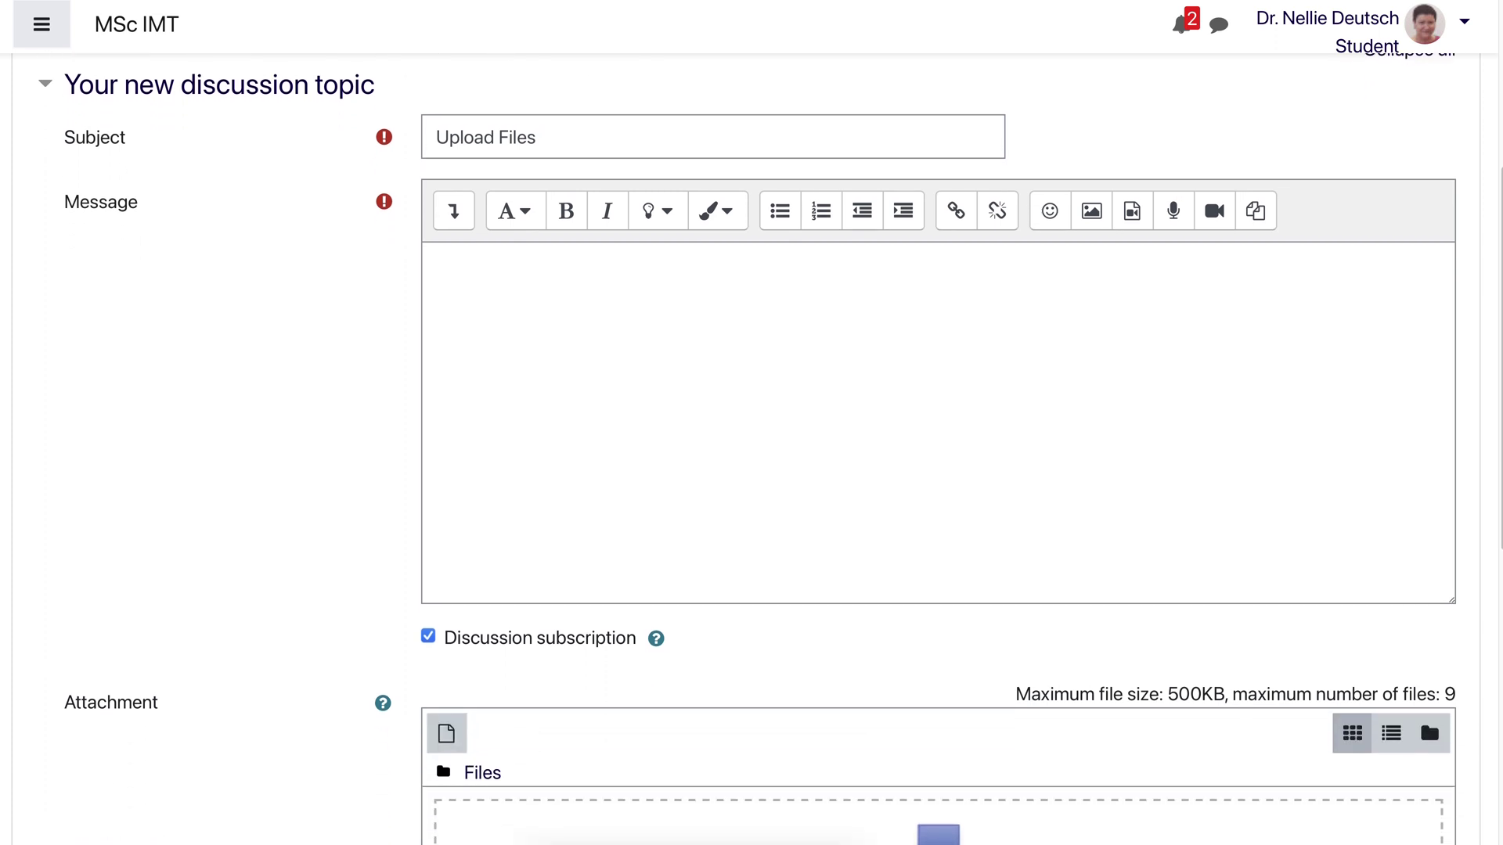
- Write 'Example' as the discussion's message body
{"action": "left_click", "coordinate": [429, 260]}
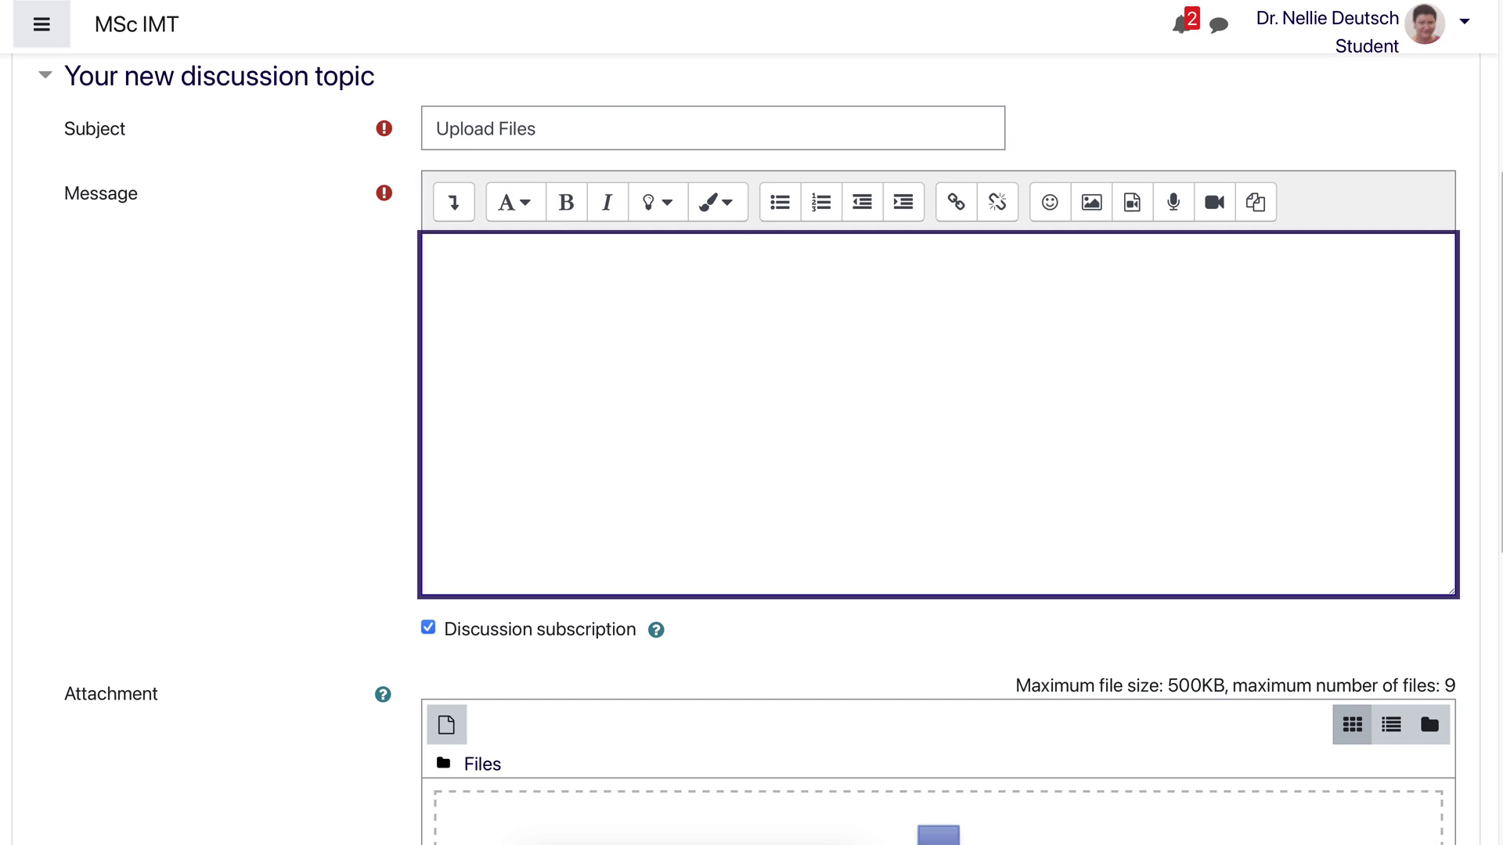
{"action": "type", "text": "Example"}
{"action": "scroll", "coordinate": [751, 470], "scroll_direction": "down", "scroll_amount": 5}
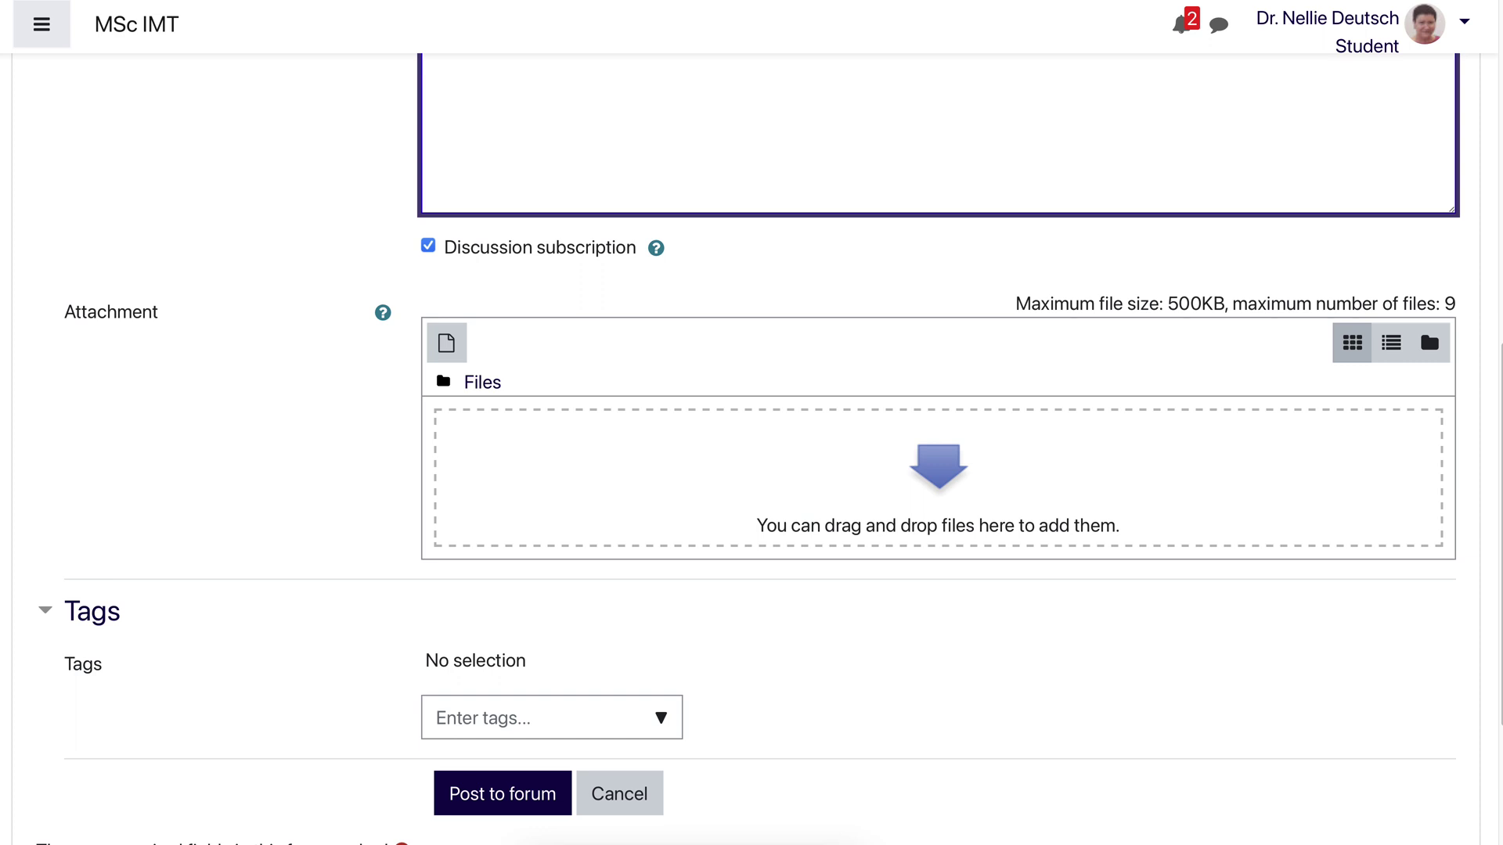
{"action": "scroll", "coordinate": [752, 449], "scroll_direction": "up", "scroll_amount": 1}
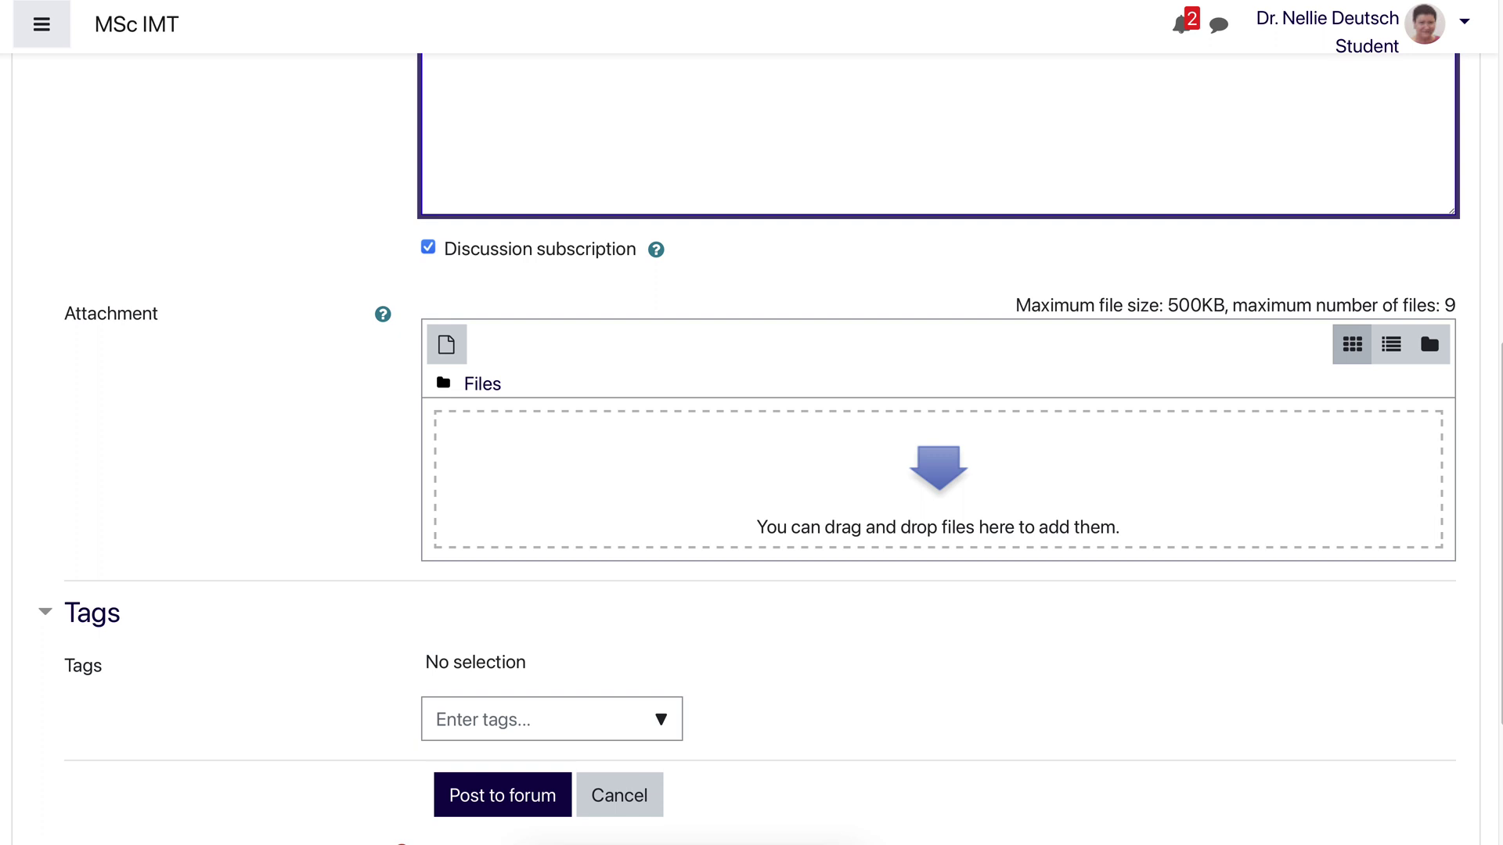
- Scroll down to the still-empty Attachment file area
{"action": "scroll", "coordinate": [747, 493], "scroll_direction": "down", "scroll_amount": 1}
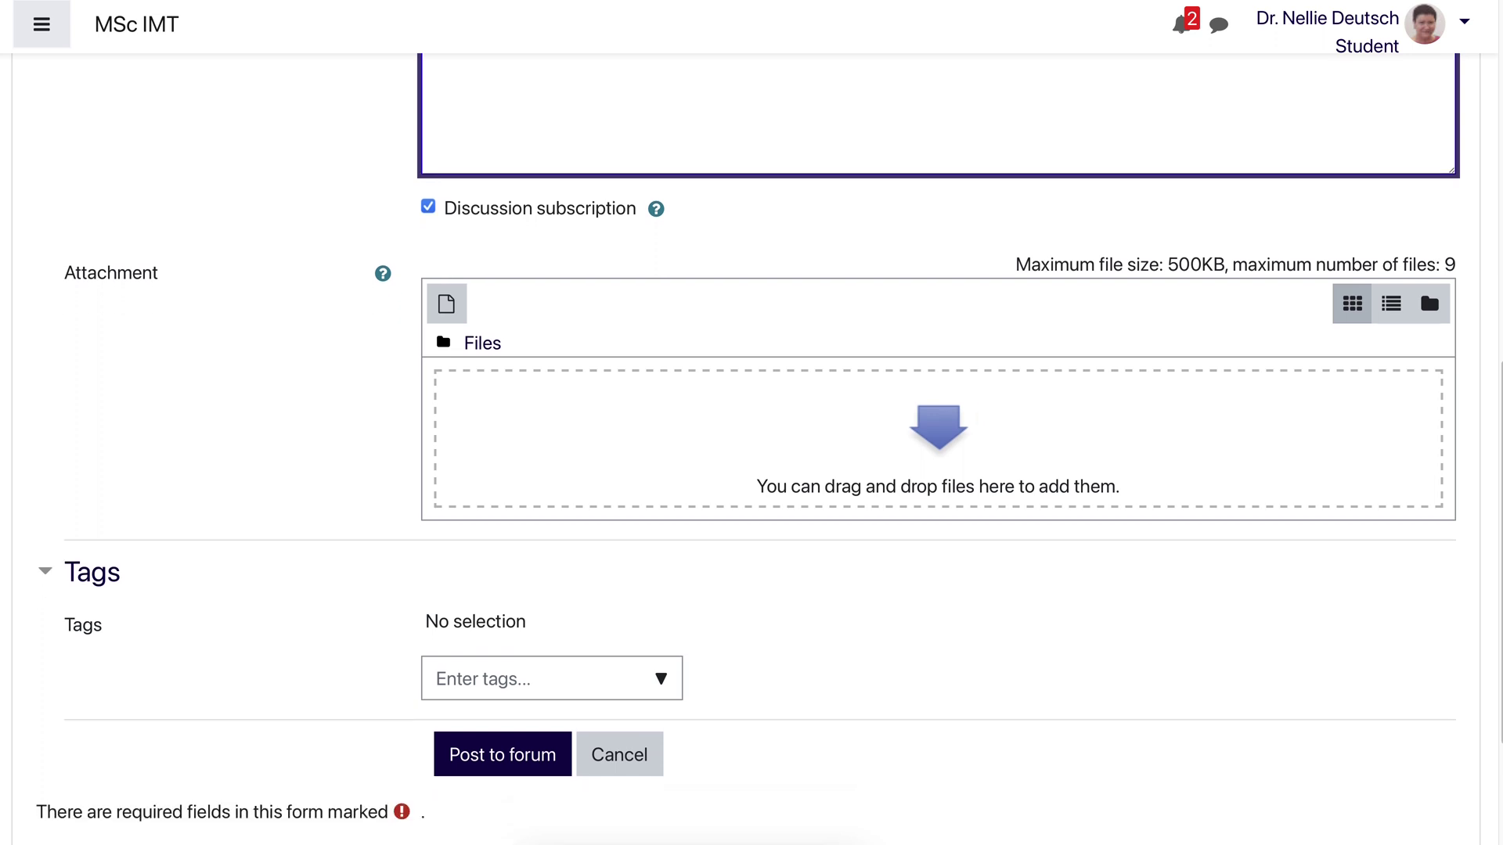
{"action": "scroll", "coordinate": [747, 469], "scroll_direction": "down", "scroll_amount": 3}
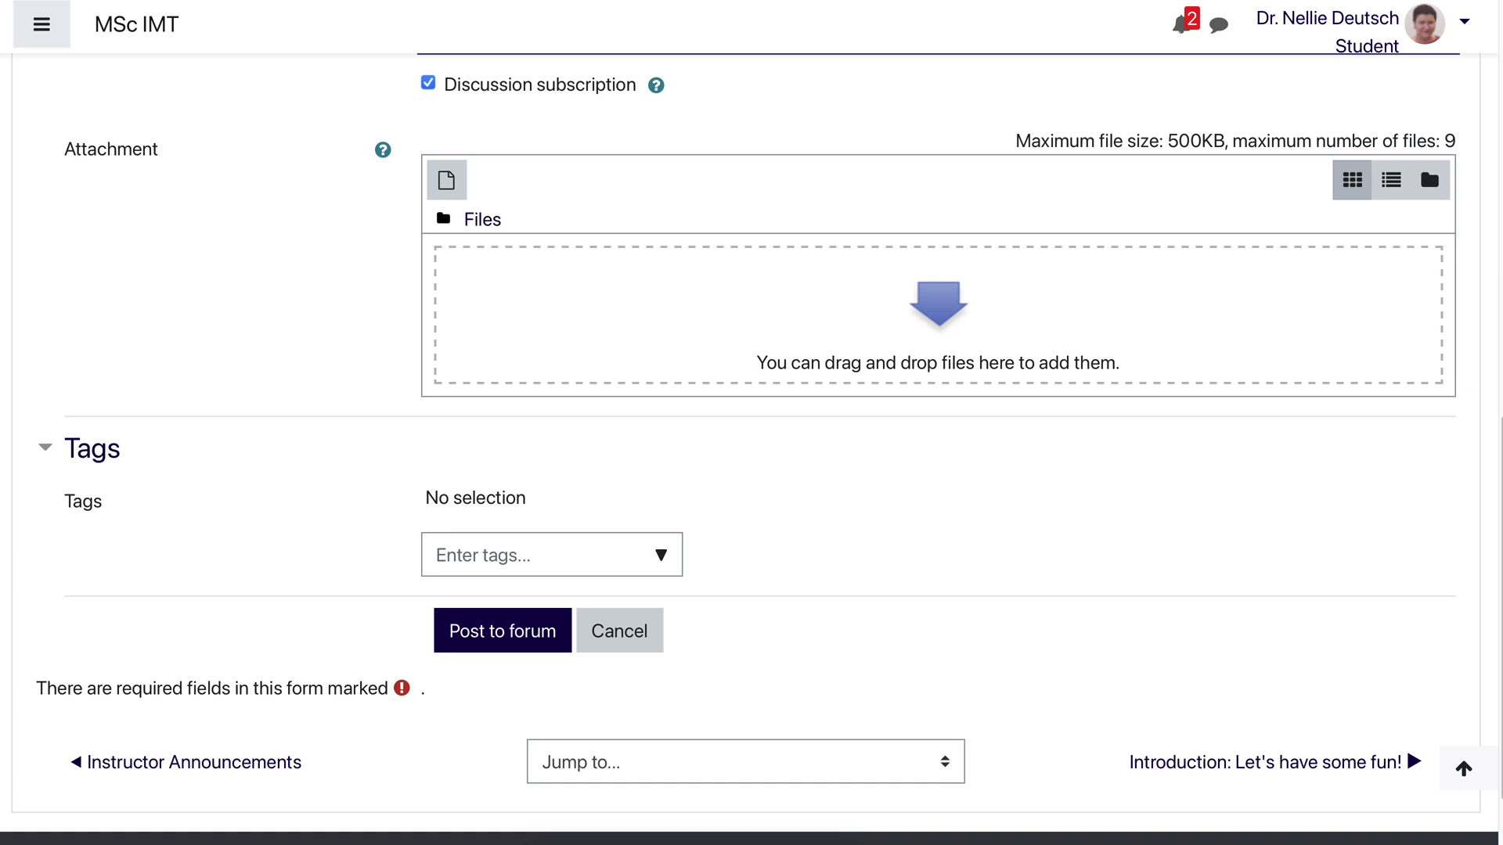
{"action": "scroll", "coordinate": [752, 448], "scroll_direction": "up", "scroll_amount": 2}
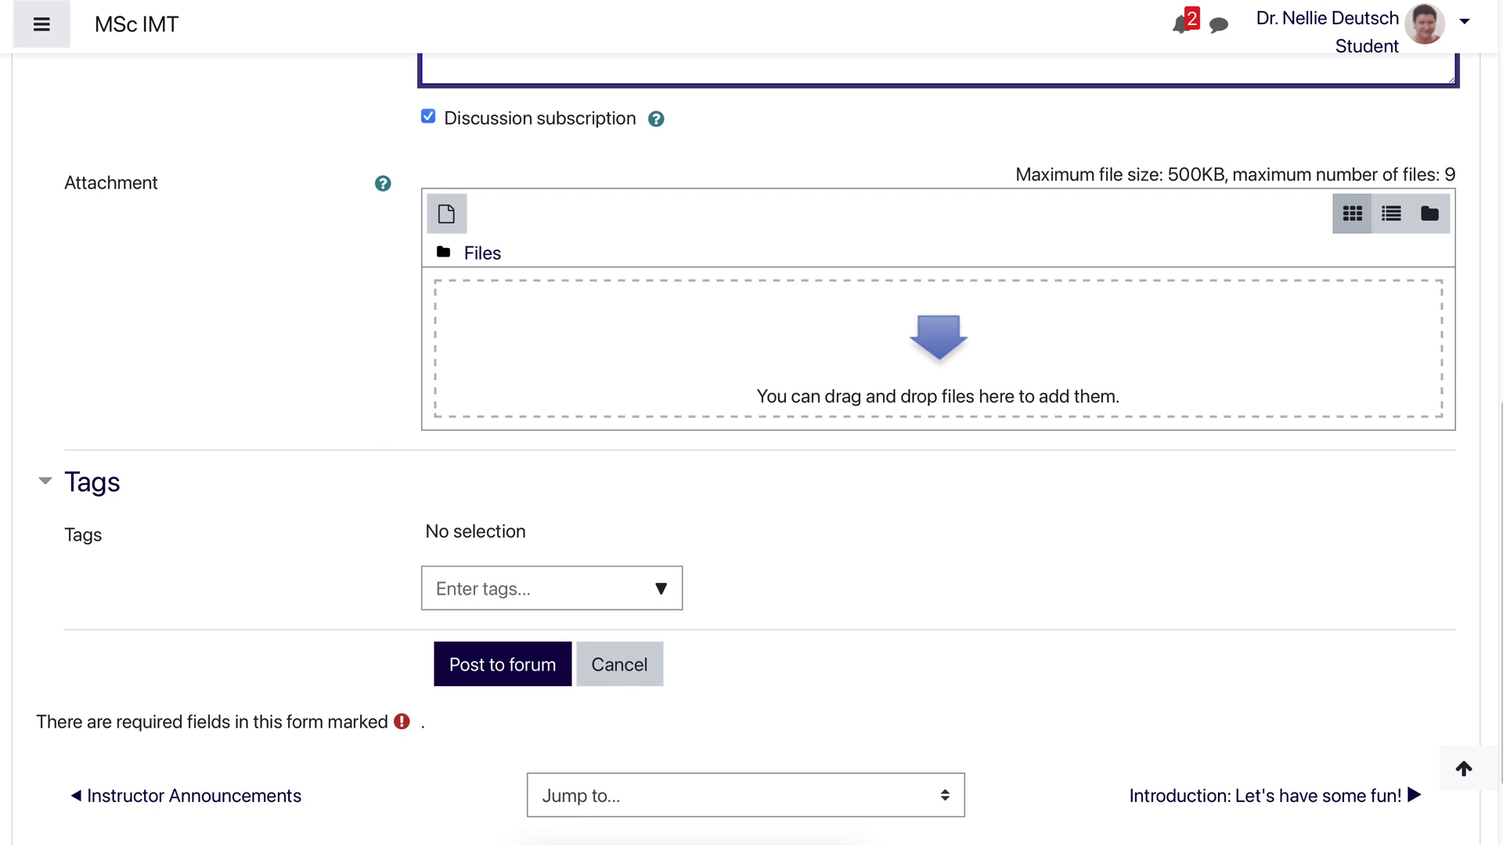
{"action": "left_click", "coordinate": [1257, 0]}
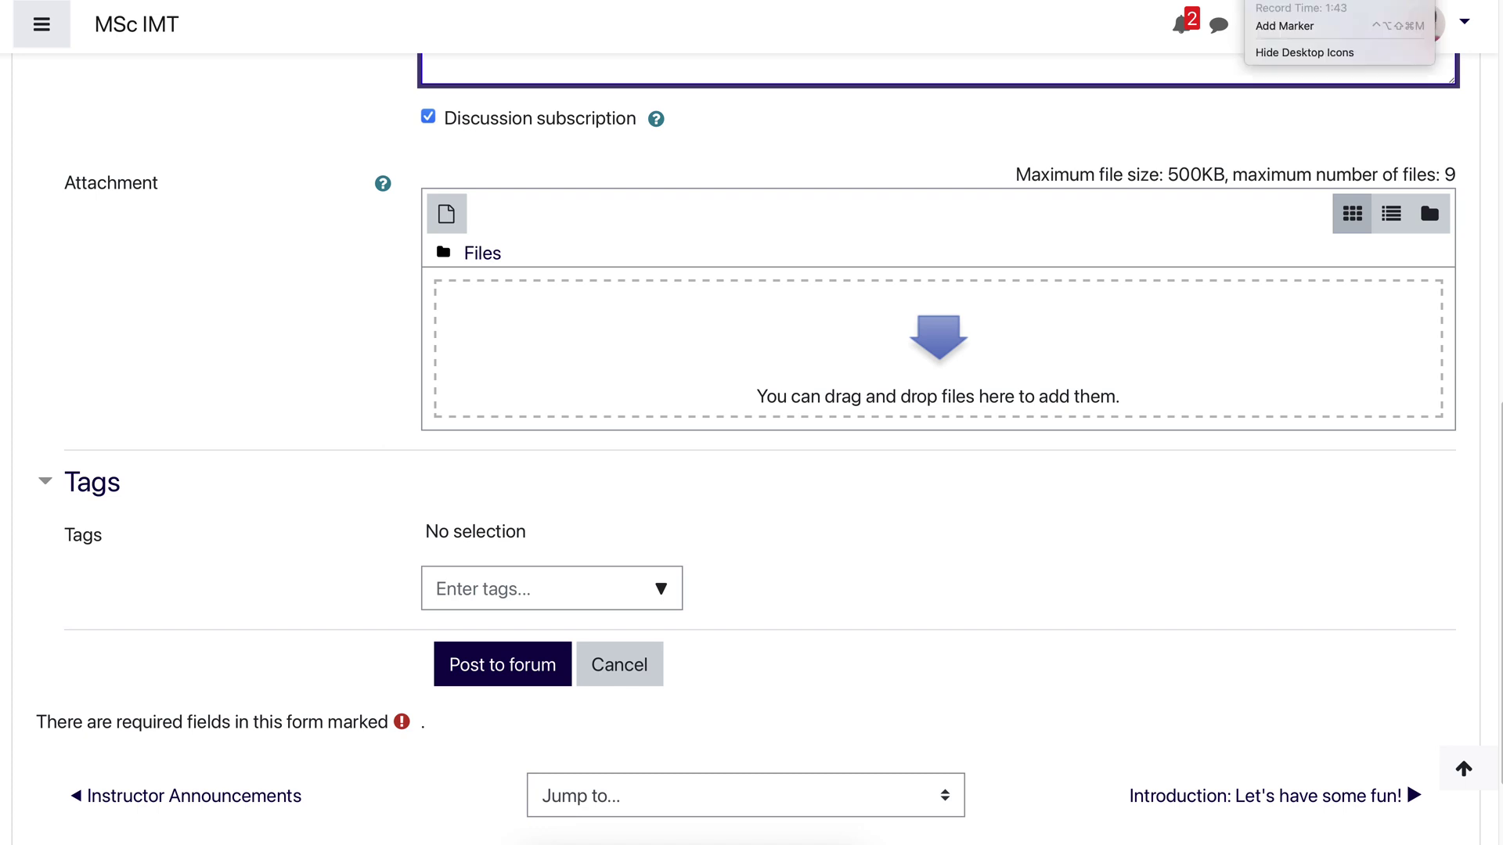
{"action": "left_click", "coordinate": [1283, 0]}
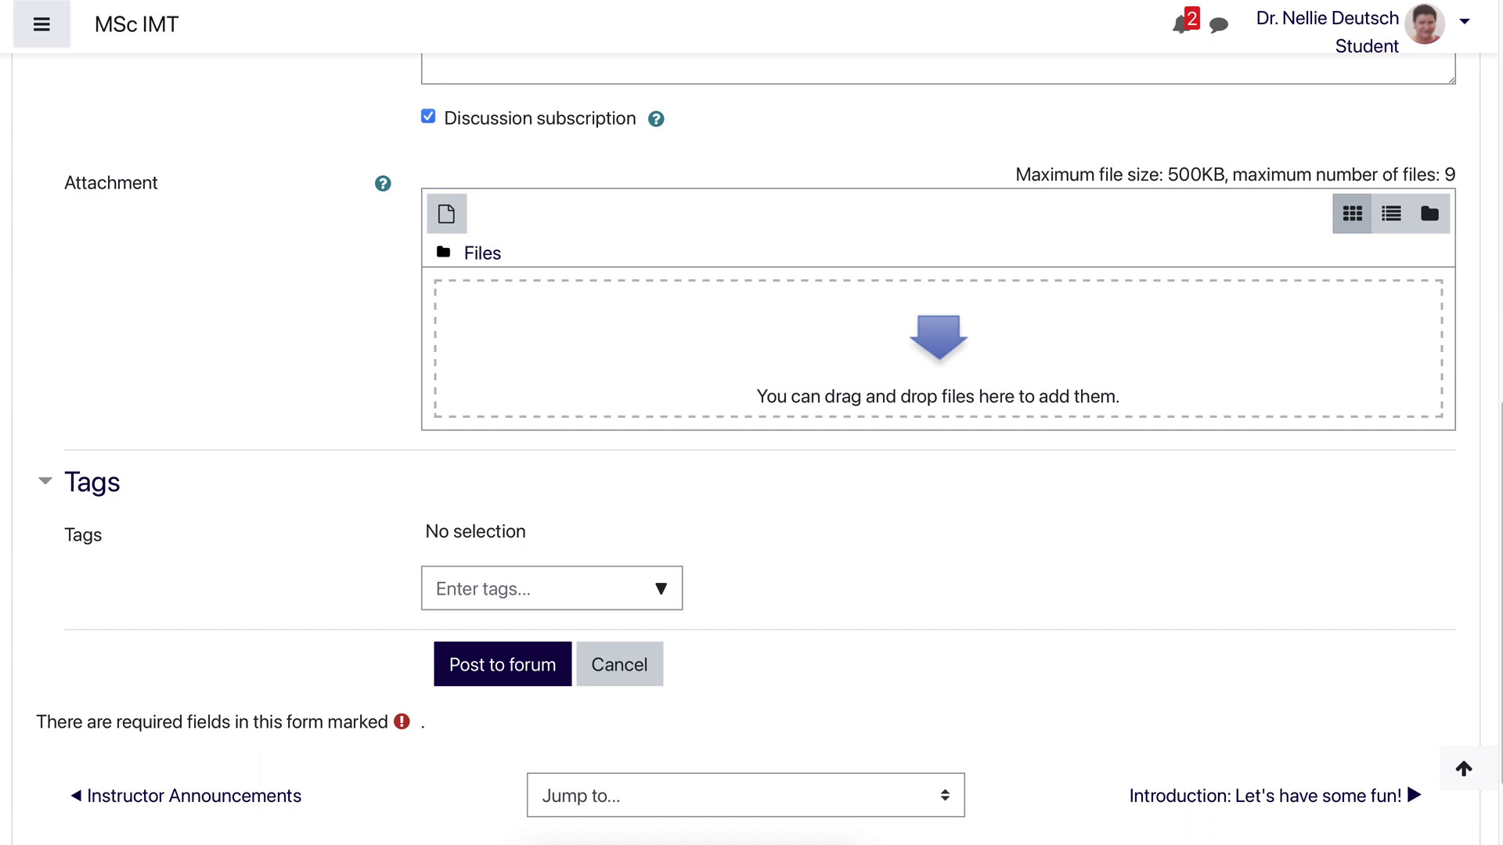
- Choose _on.pdf from the Documents folder in the file picker's upload form
{"action": "left_click", "coordinate": [938, 338]}
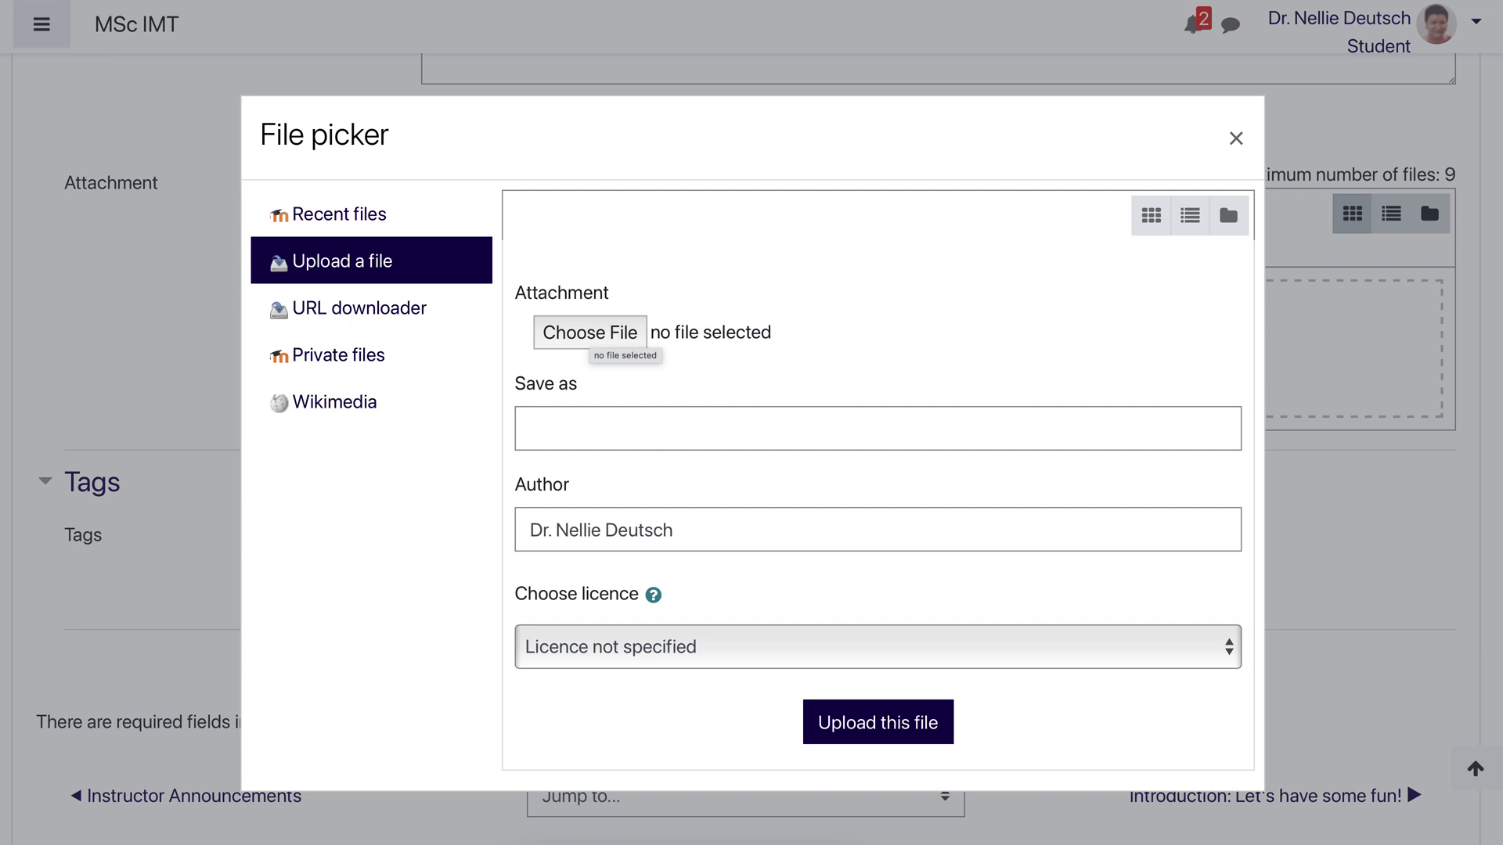
{"action": "left_click", "coordinate": [590, 332]}
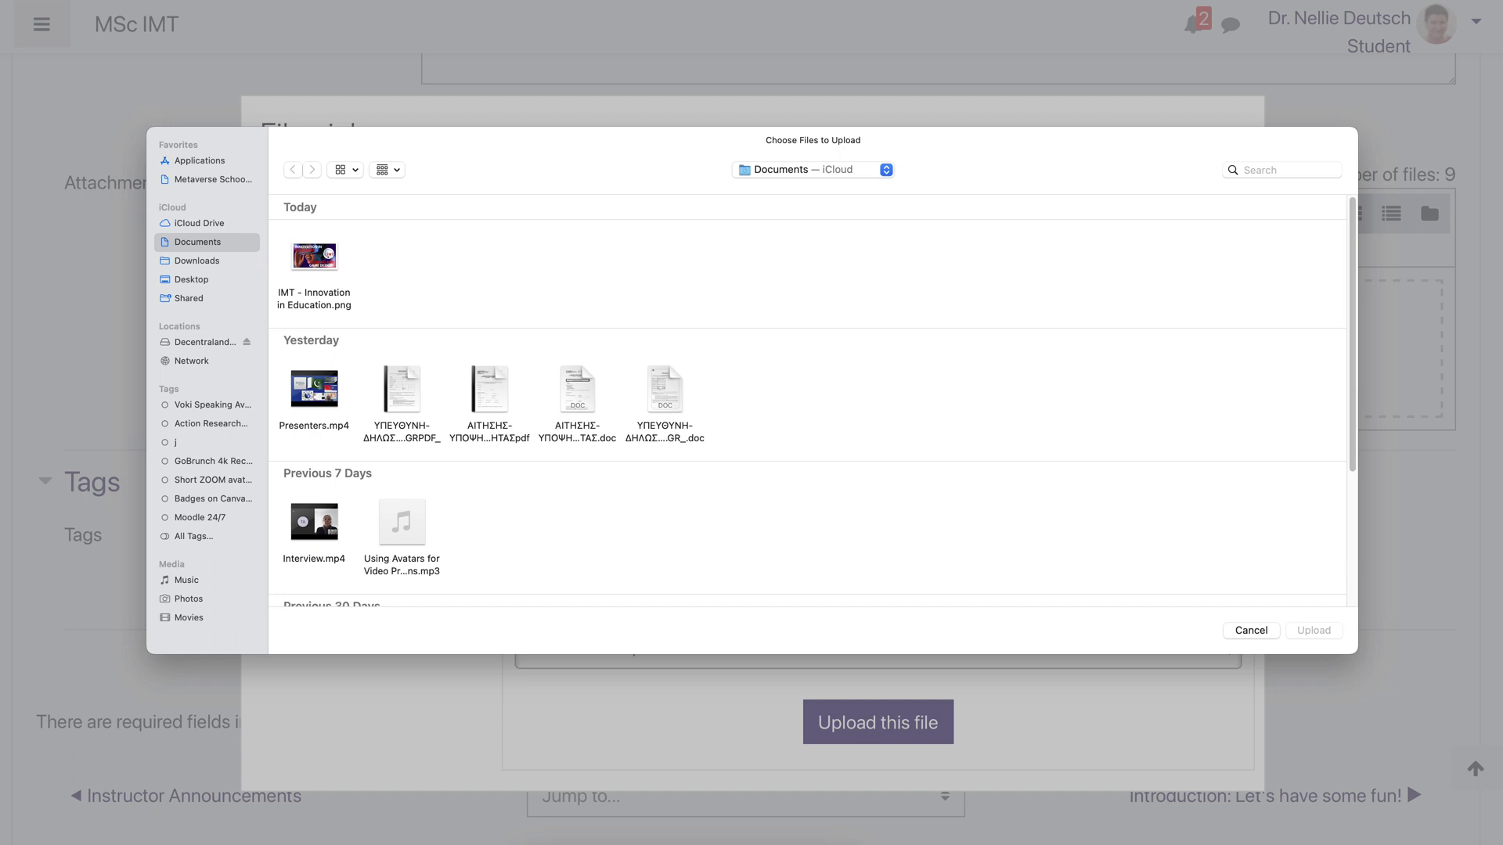
{"action": "mouse_move", "coordinate": [402, 521]}
{"action": "mouse_move", "coordinate": [314, 389]}
{"action": "scroll", "coordinate": [313, 389], "scroll_direction": "down", "scroll_amount": 2}
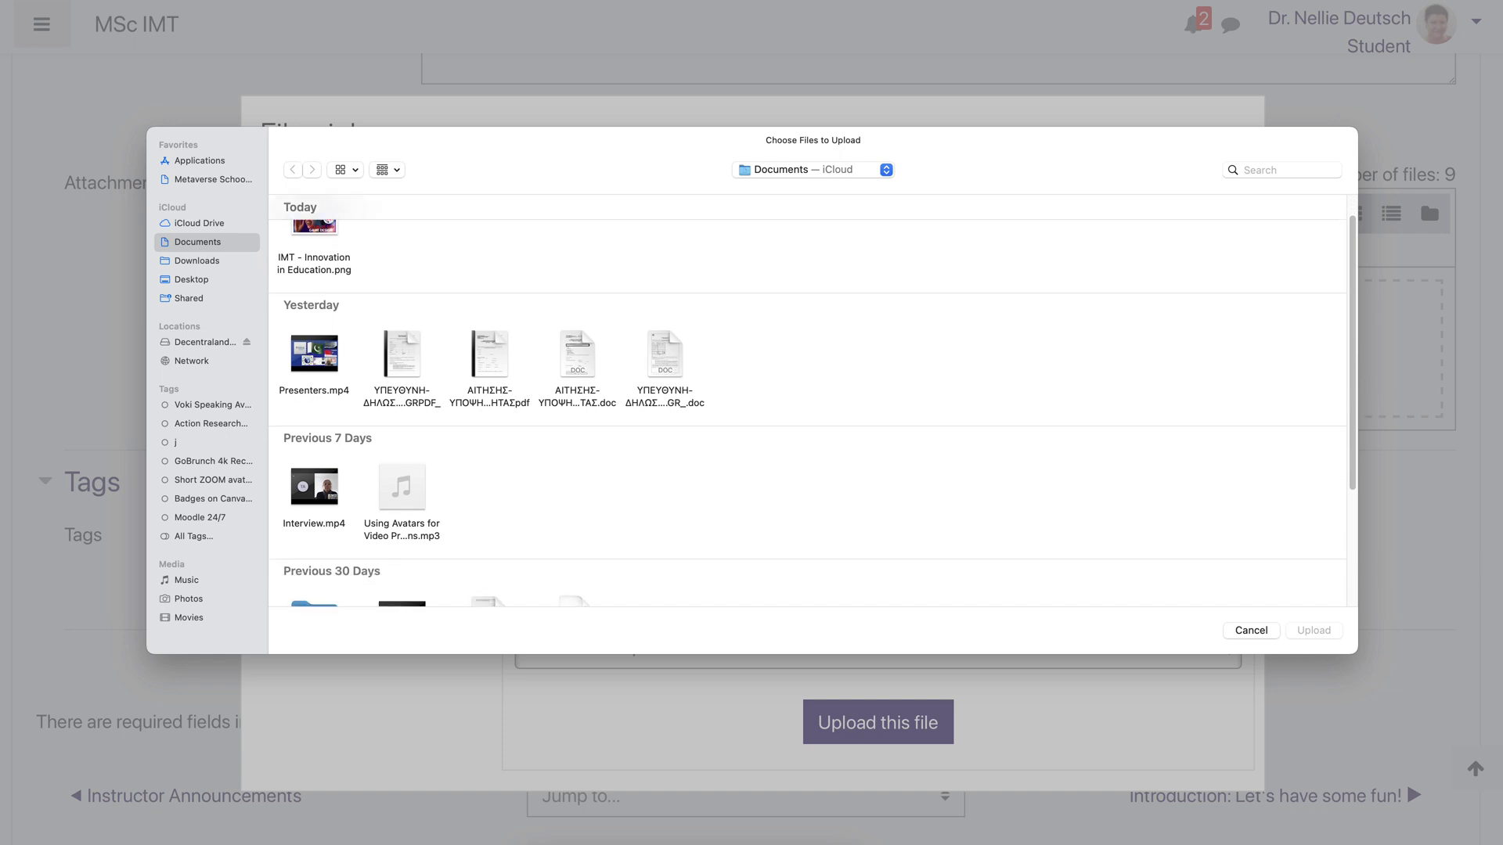
{"action": "scroll", "coordinate": [814, 402], "scroll_direction": "up", "scroll_amount": 1}
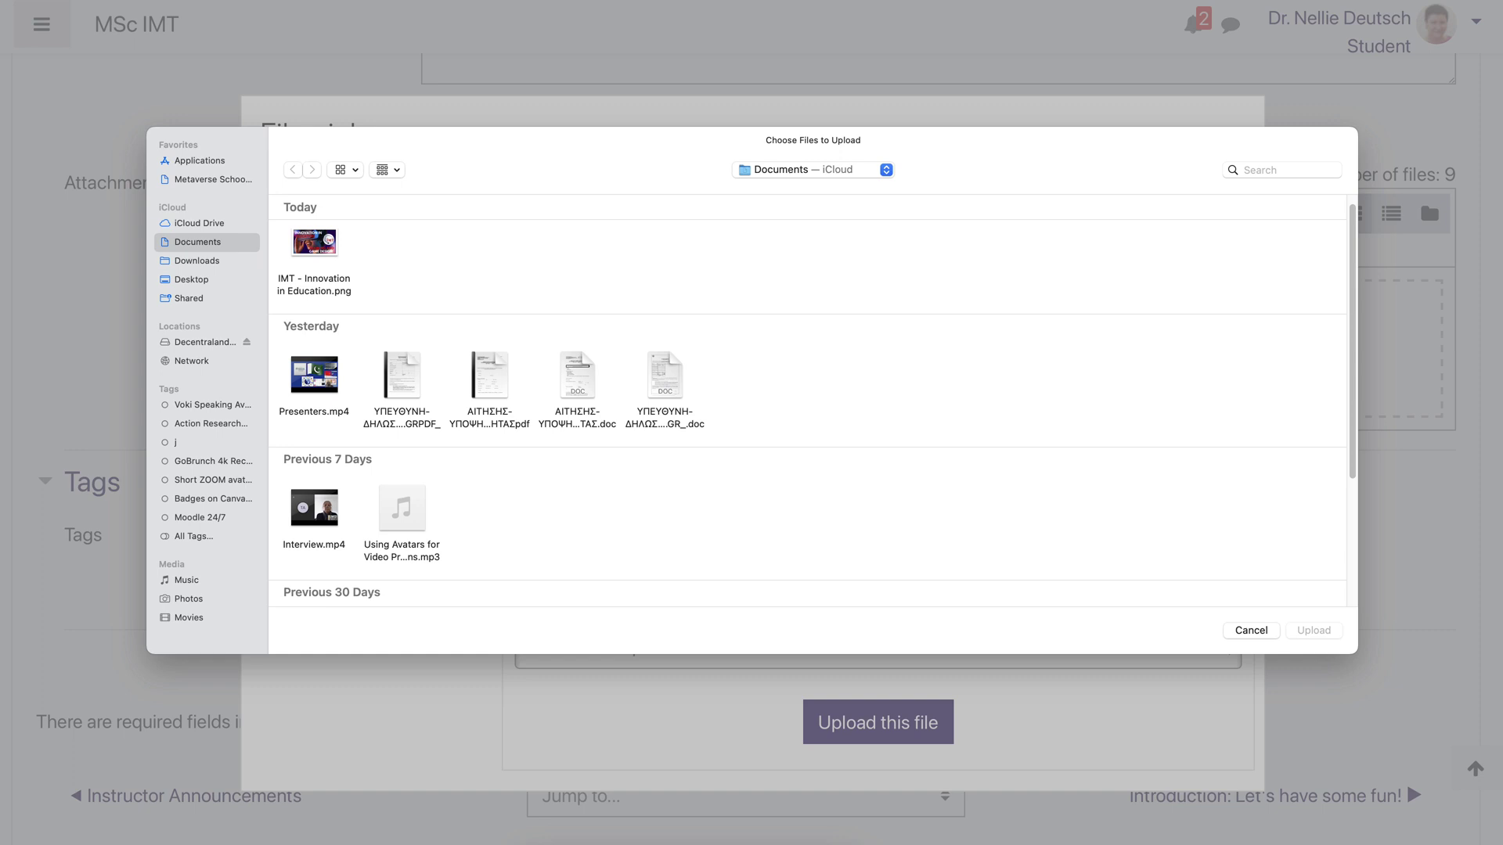
{"action": "left_click", "coordinate": [1256, 0]}
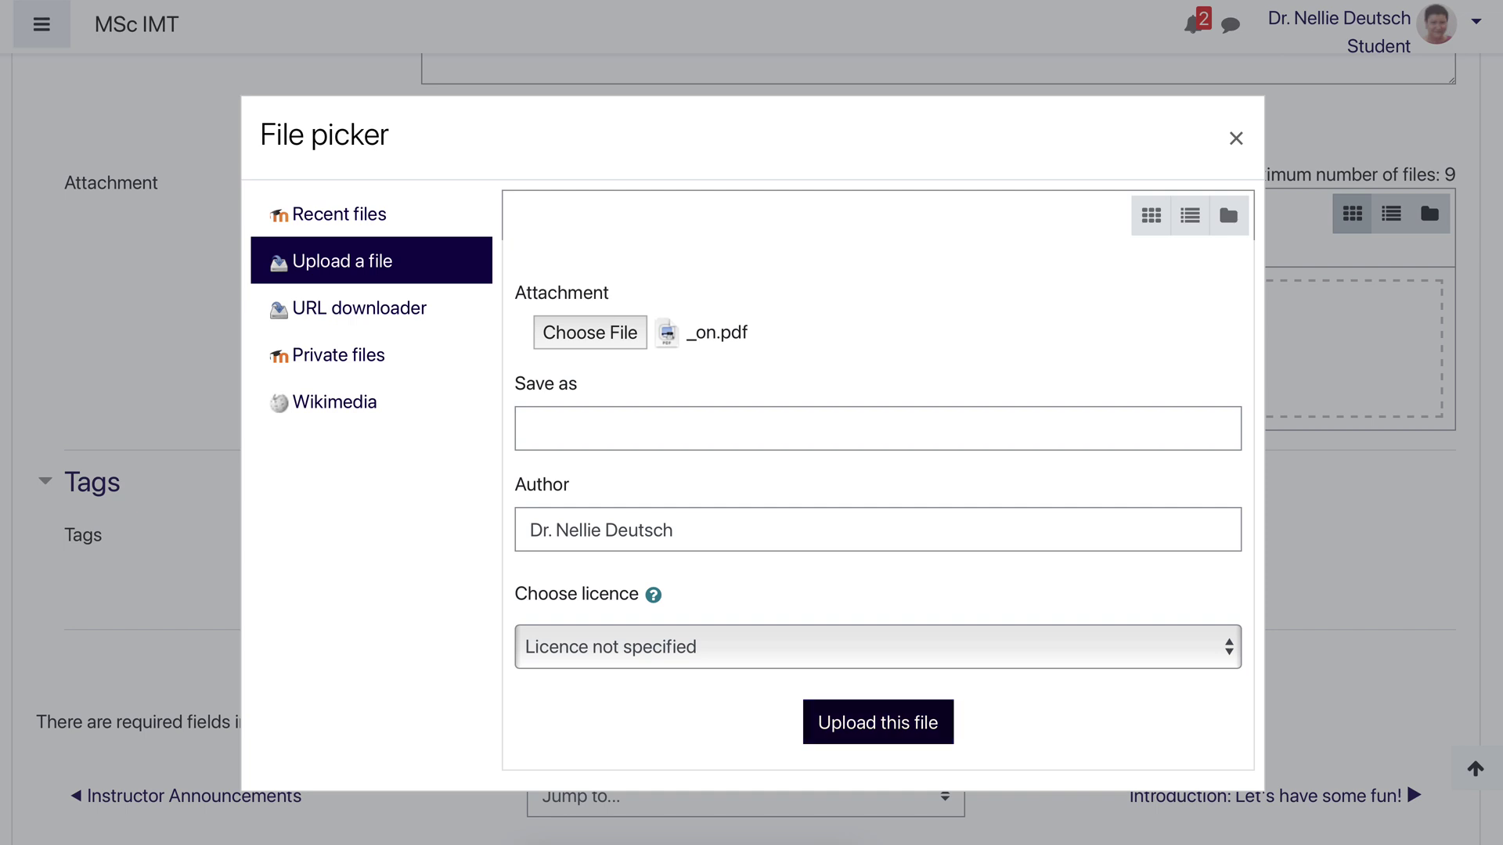
- Upload _on.pdf as the attachment and post the Upload Files discussion to the forum
{"action": "left_click", "coordinate": [878, 723]}
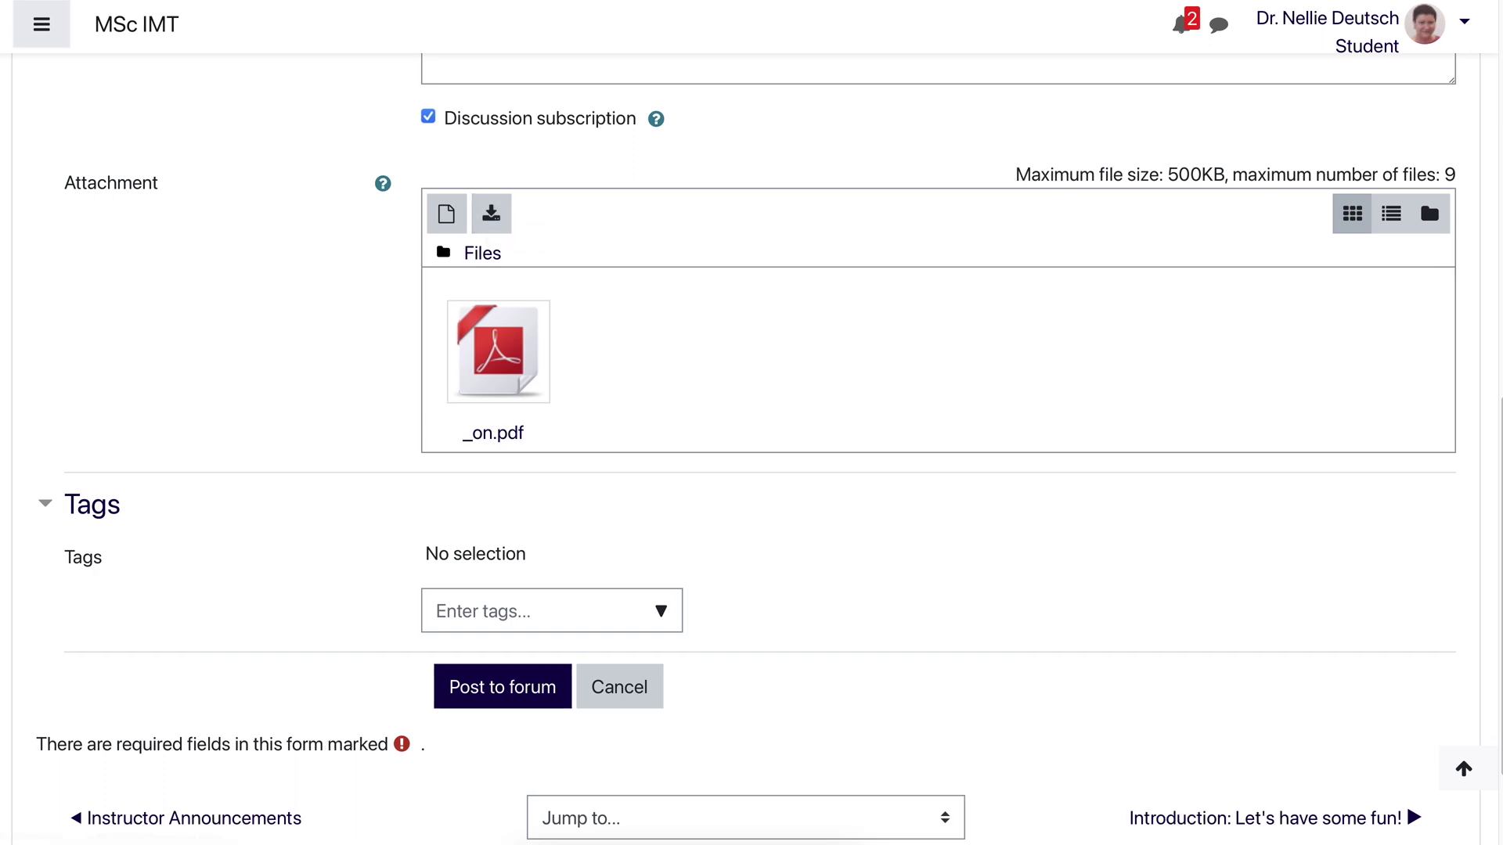
{"action": "left_click", "coordinate": [503, 687]}
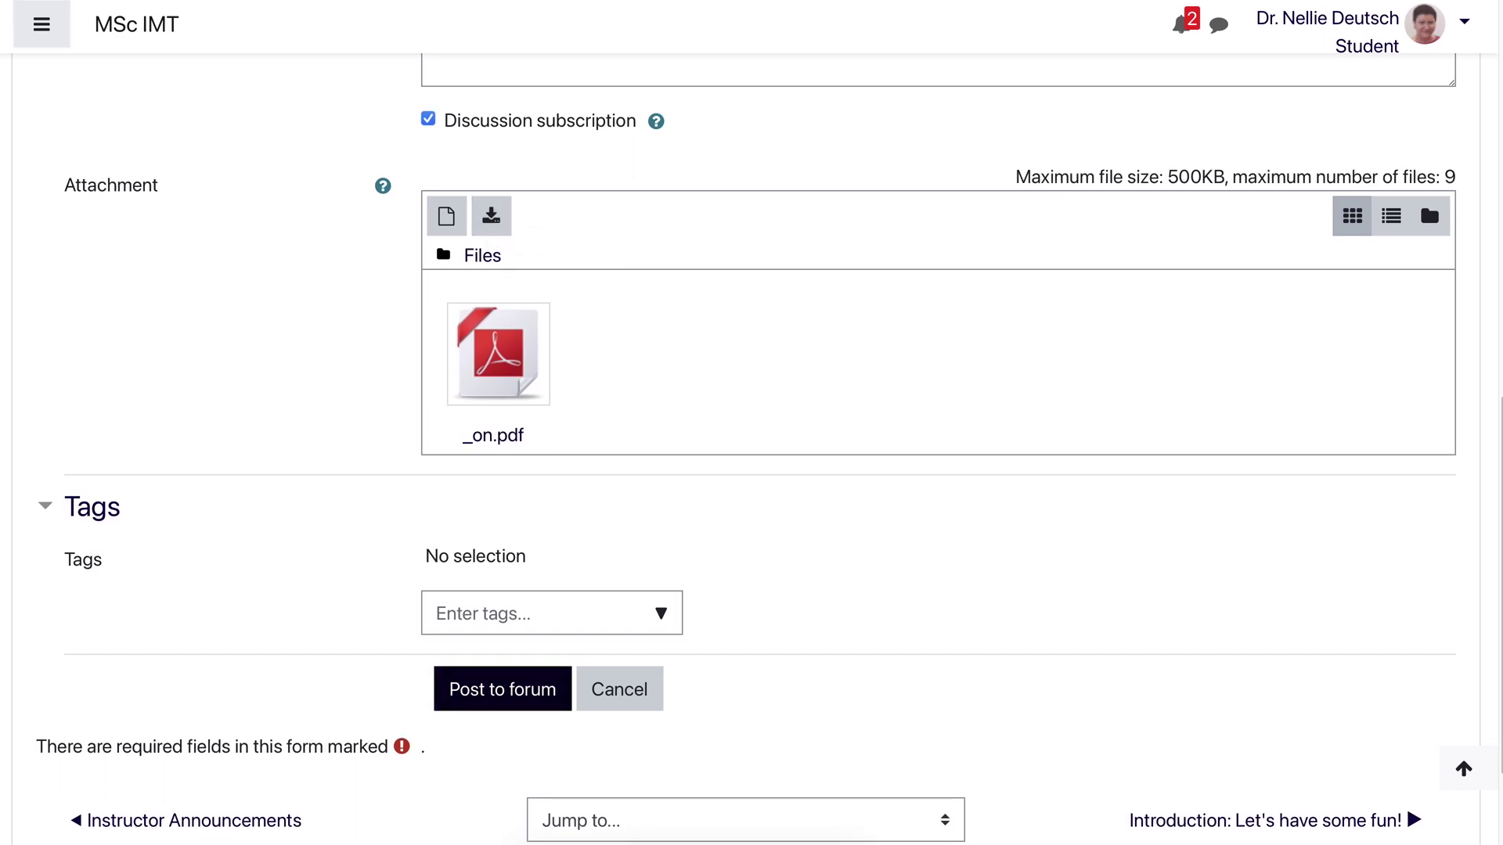
{"action": "scroll", "coordinate": [752, 446], "scroll_direction": "down", "scroll_amount": 3}
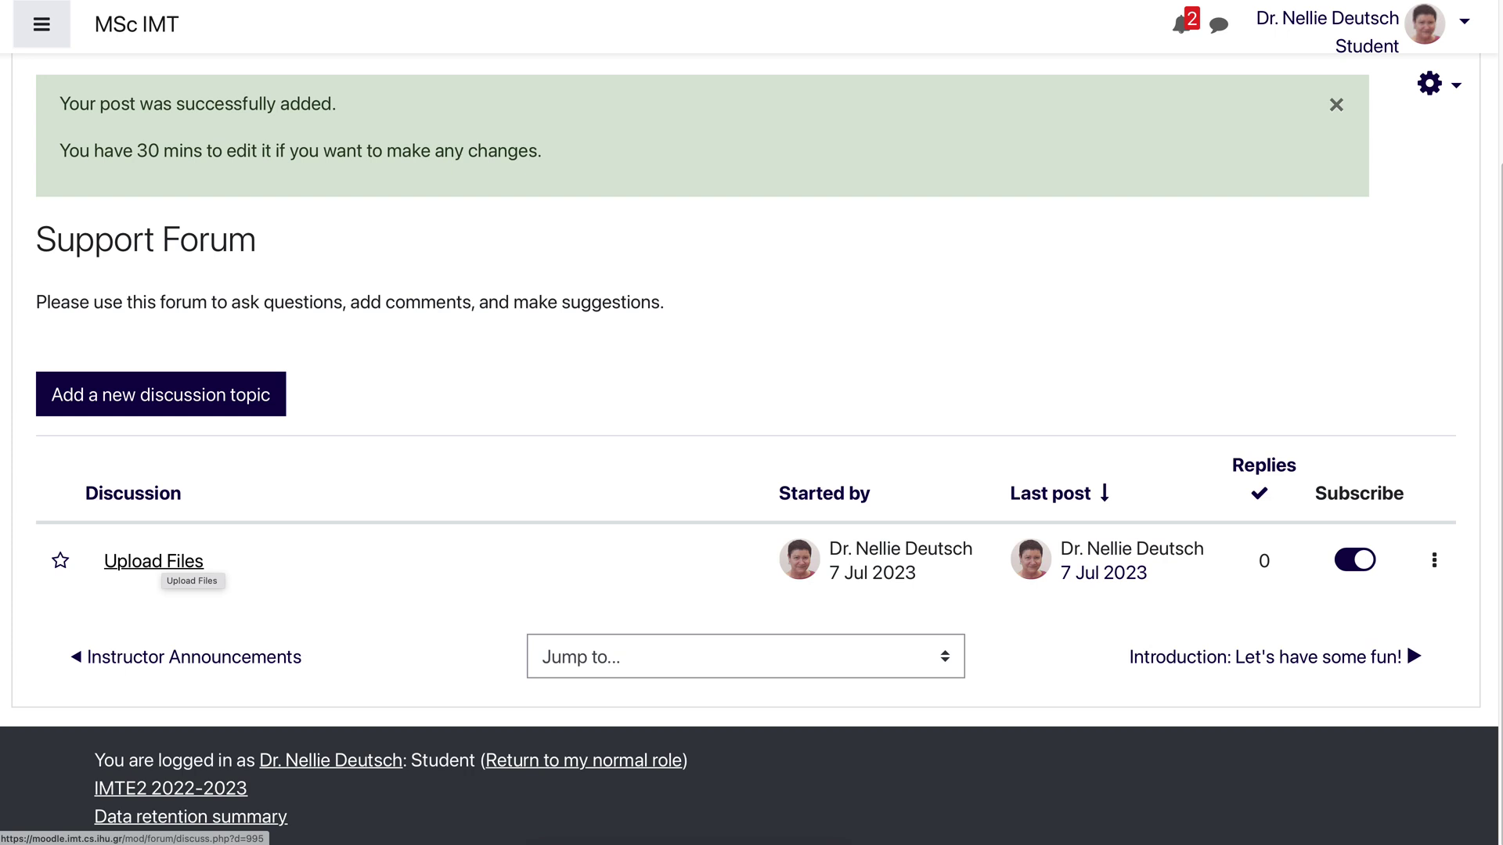
- Open the Upload Files discussion and save its _on.pdf attachment to Documents
{"action": "left_click", "coordinate": [157, 562]}
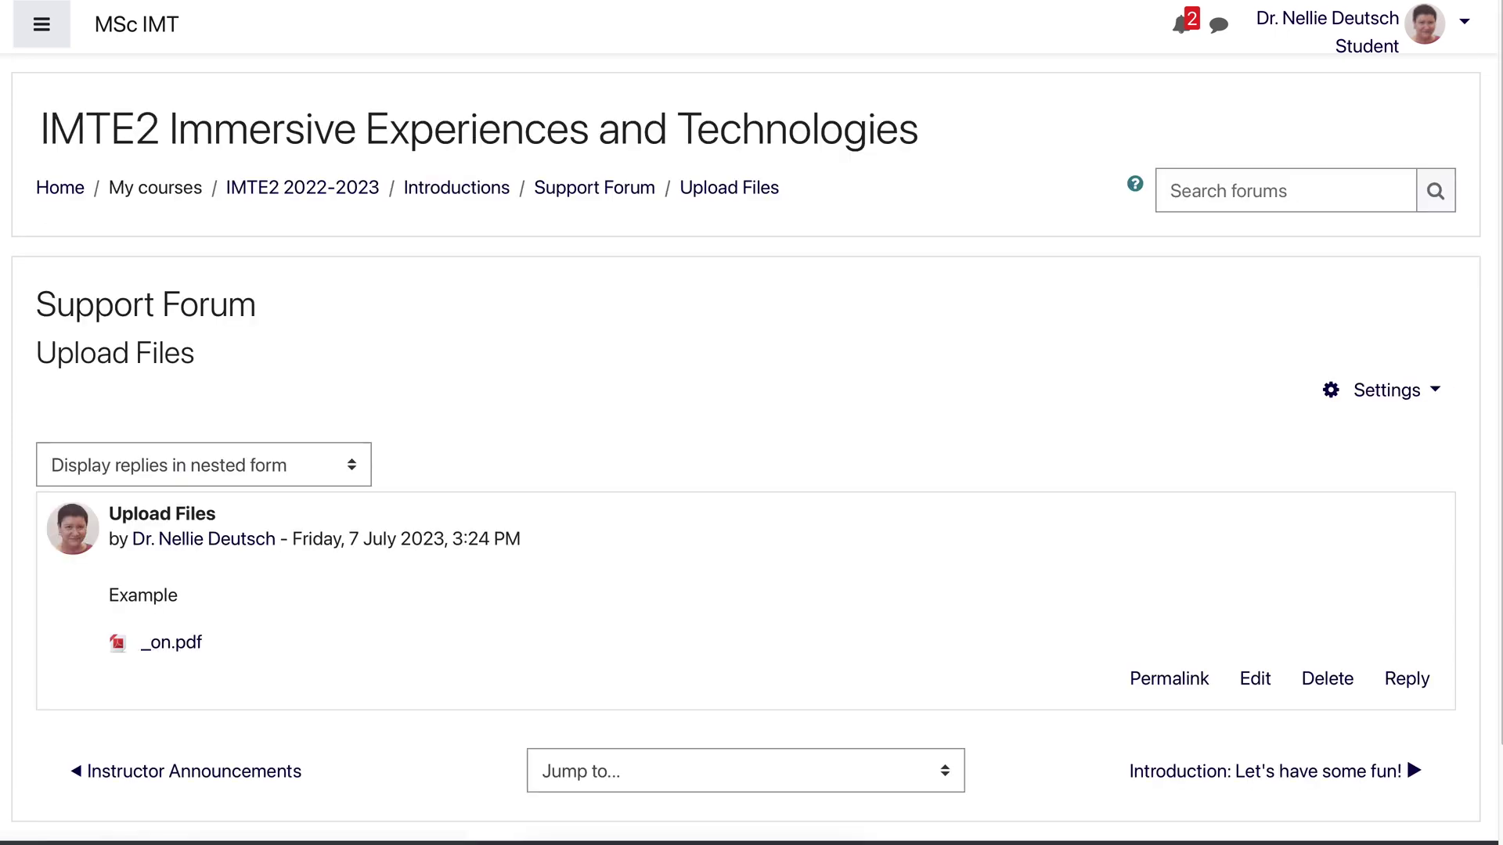
{"action": "left_click", "coordinate": [172, 643]}
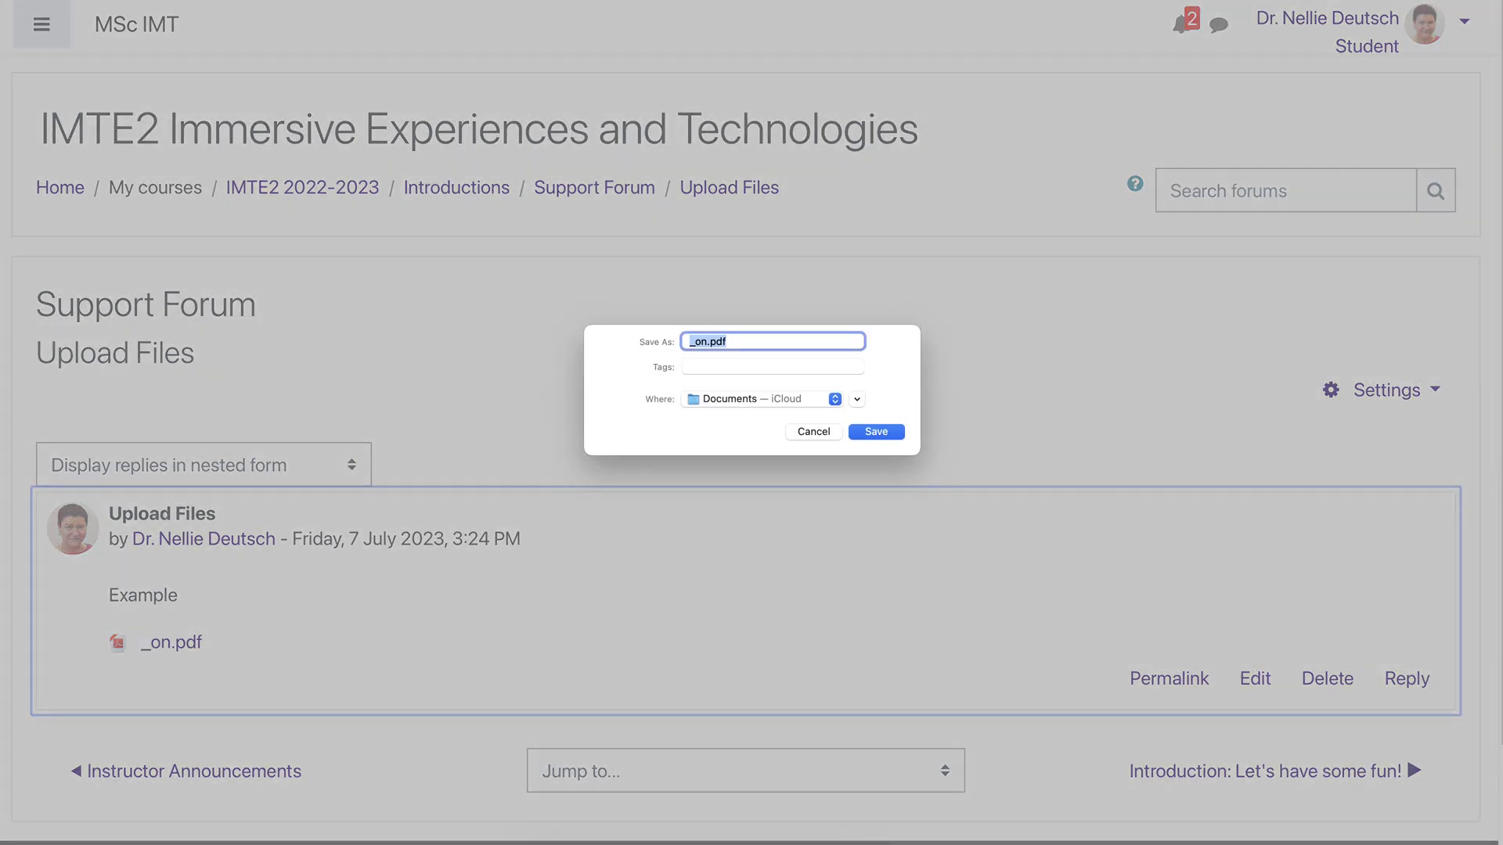
{"action": "key", "text": "Return"}
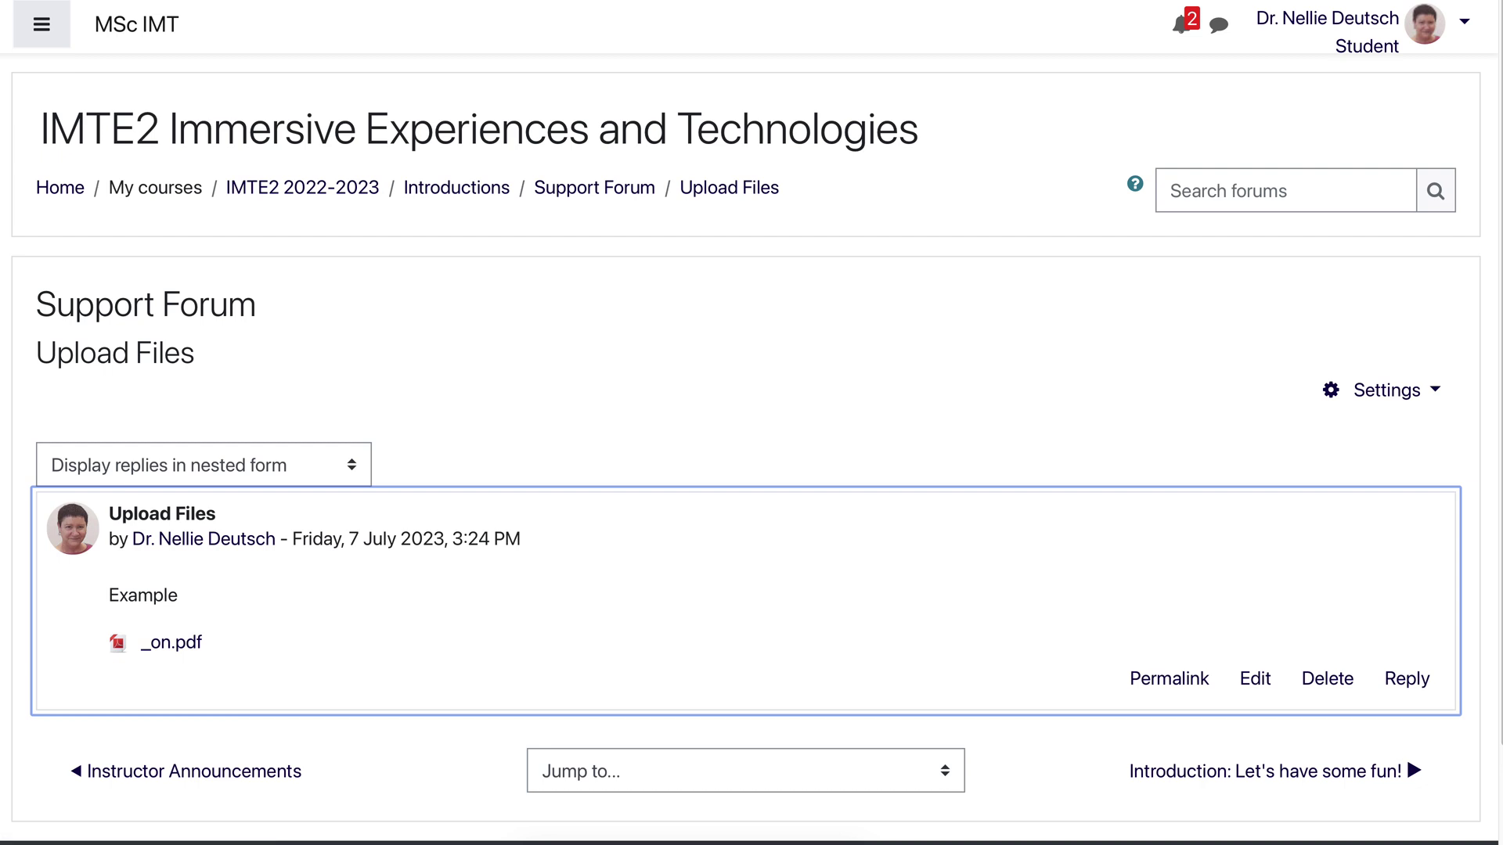
{"action": "left_click", "coordinate": [1259, 1]}
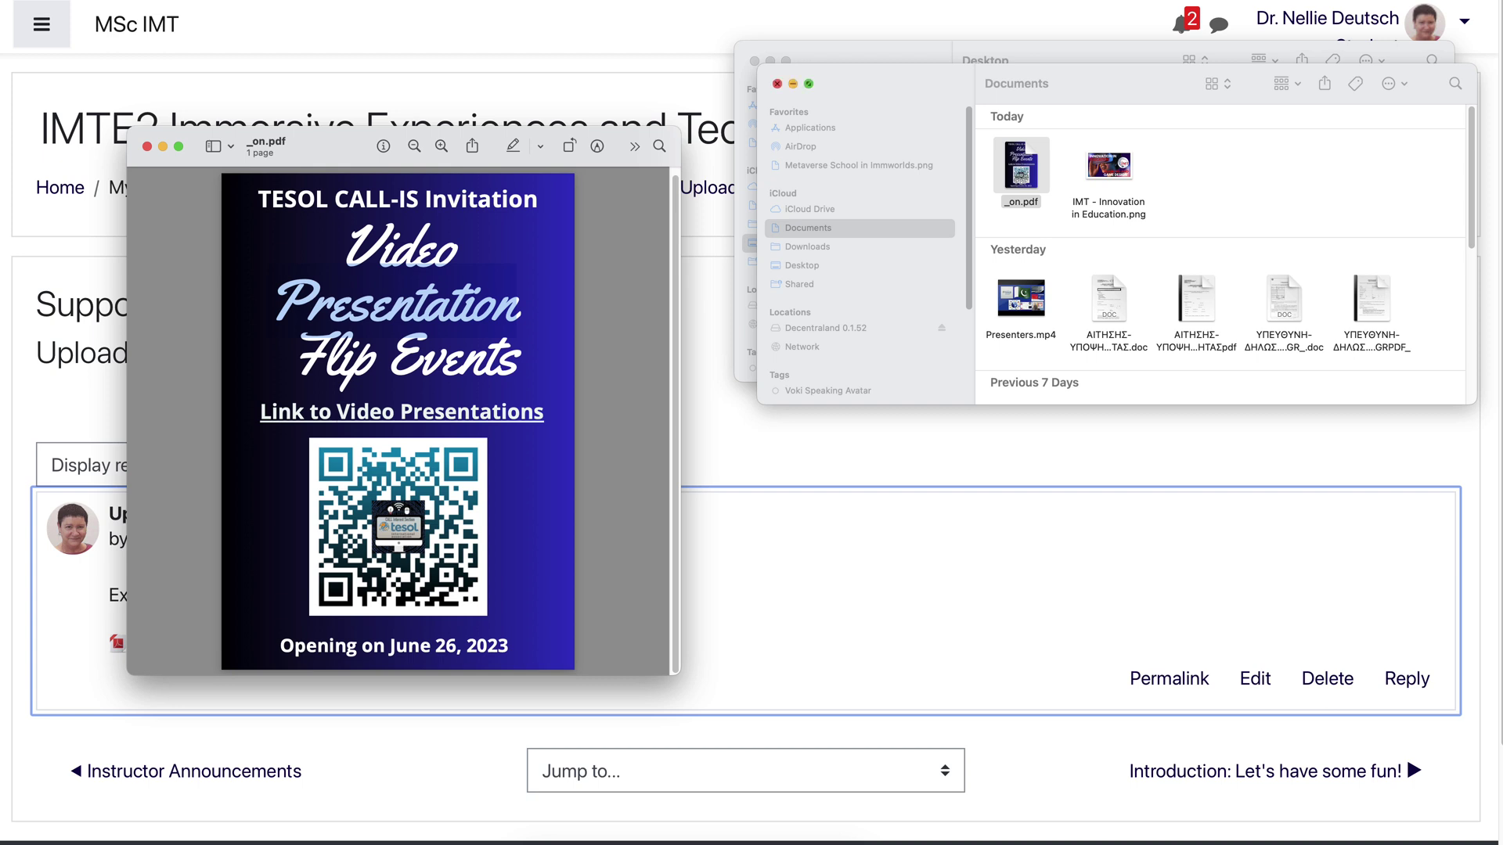
{"action": "left_click", "coordinate": [778, 84]}
{"action": "left_click", "coordinate": [754, 61]}
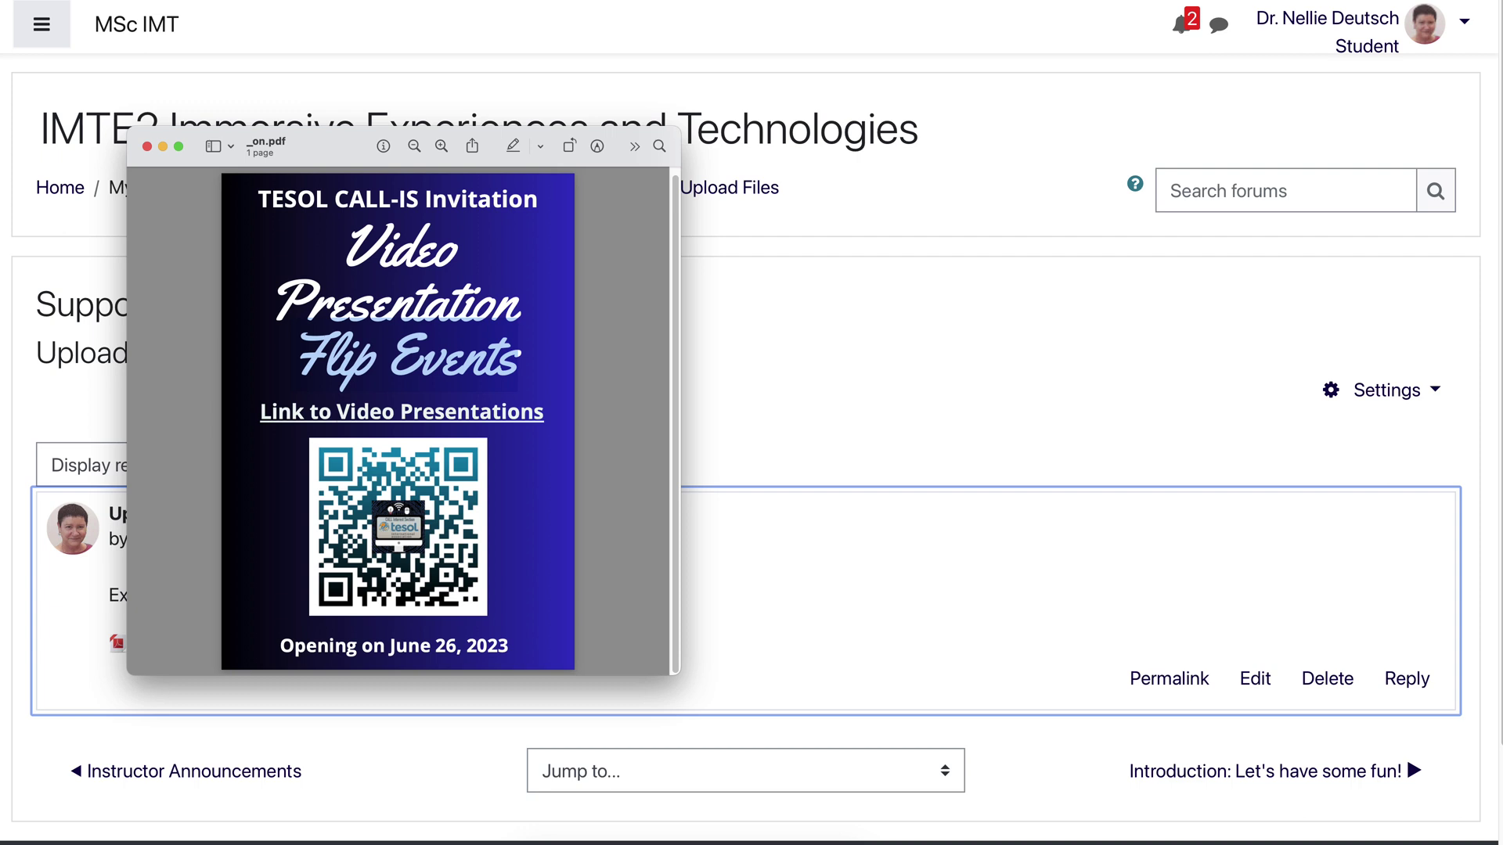
{"action": "key", "text": "super+w"}
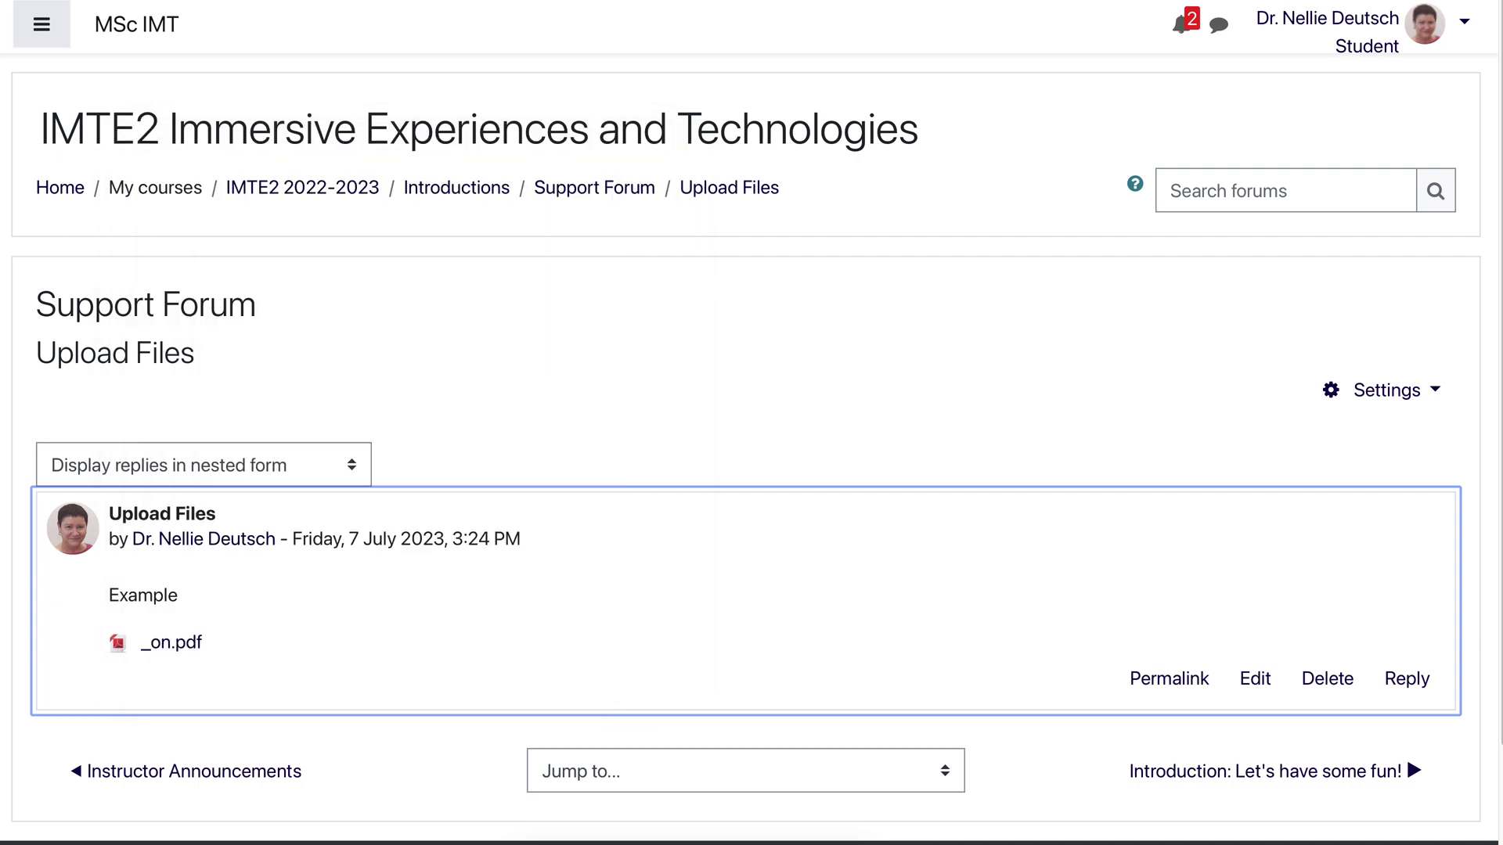
- Delete the Upload Files post and confirm, leaving the Support Forum empty
{"action": "left_click", "coordinate": [1328, 679]}
{"action": "left_click", "coordinate": [870, 600]}
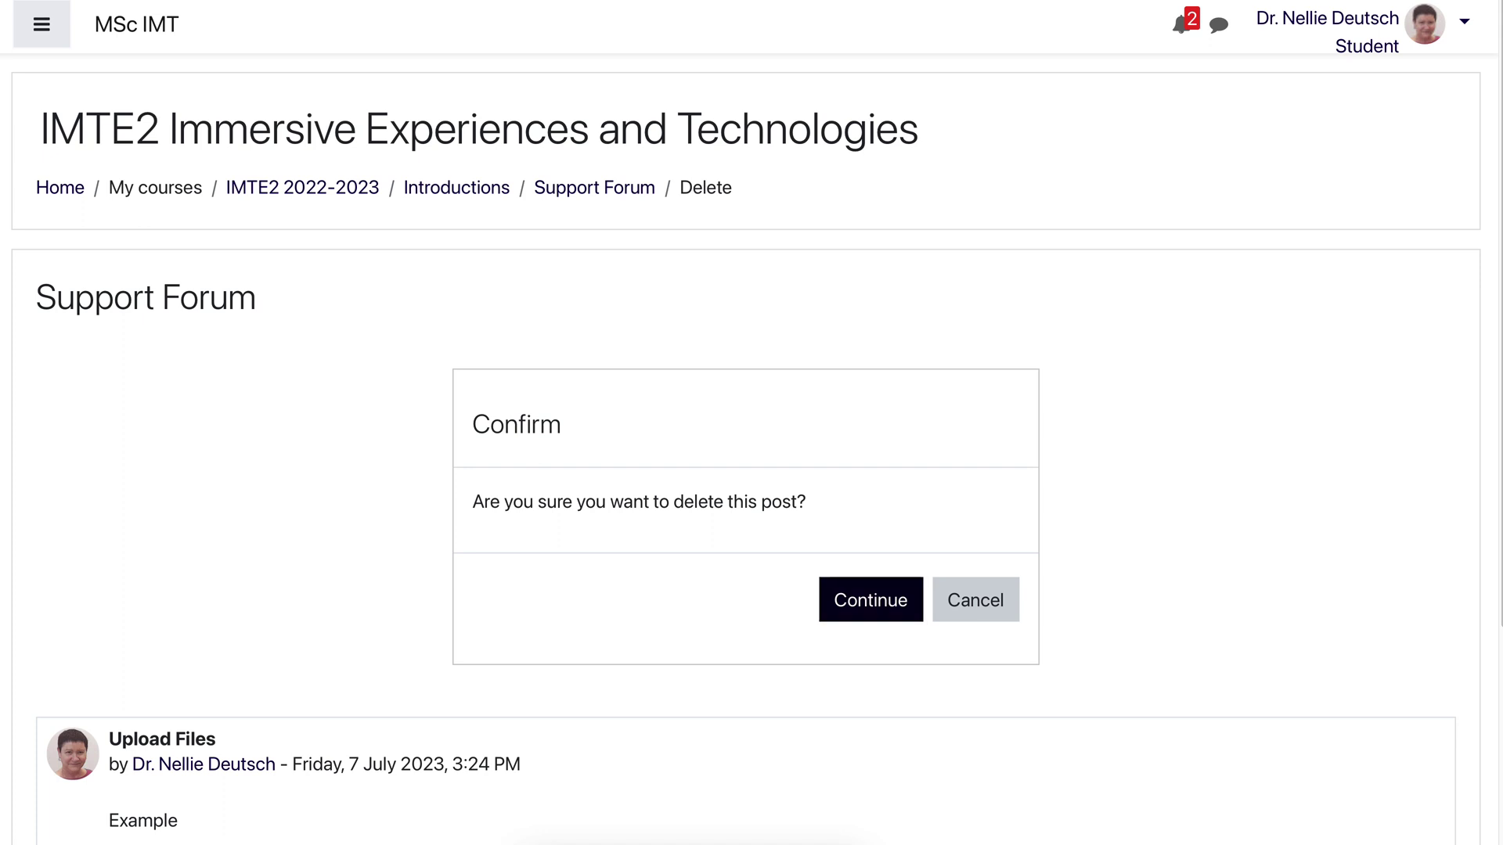
{"action": "key", "text": "Return"}
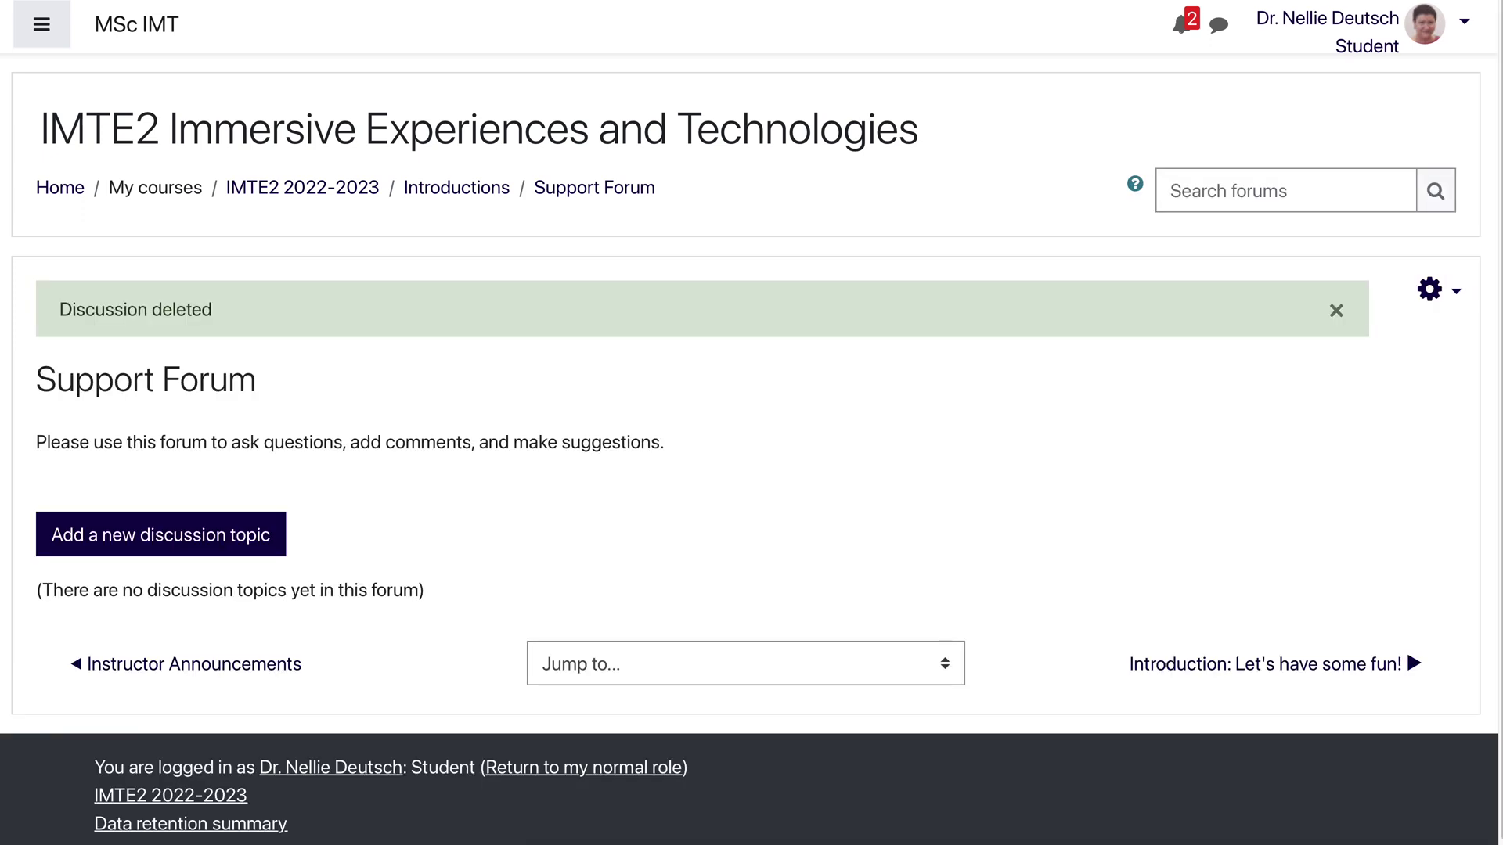
{"action": "left_click", "coordinate": [1255, 0]}
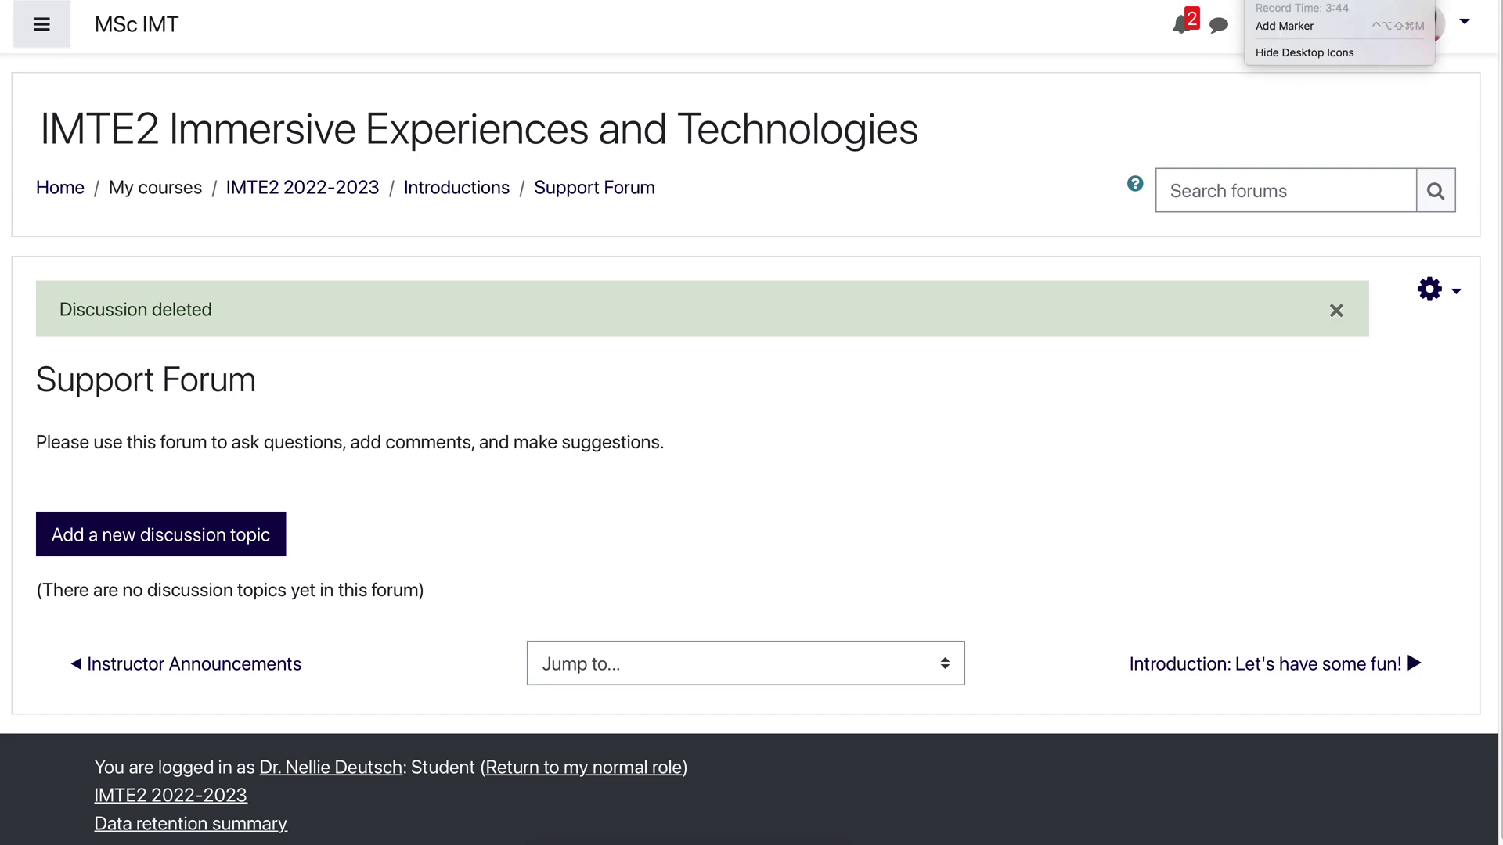